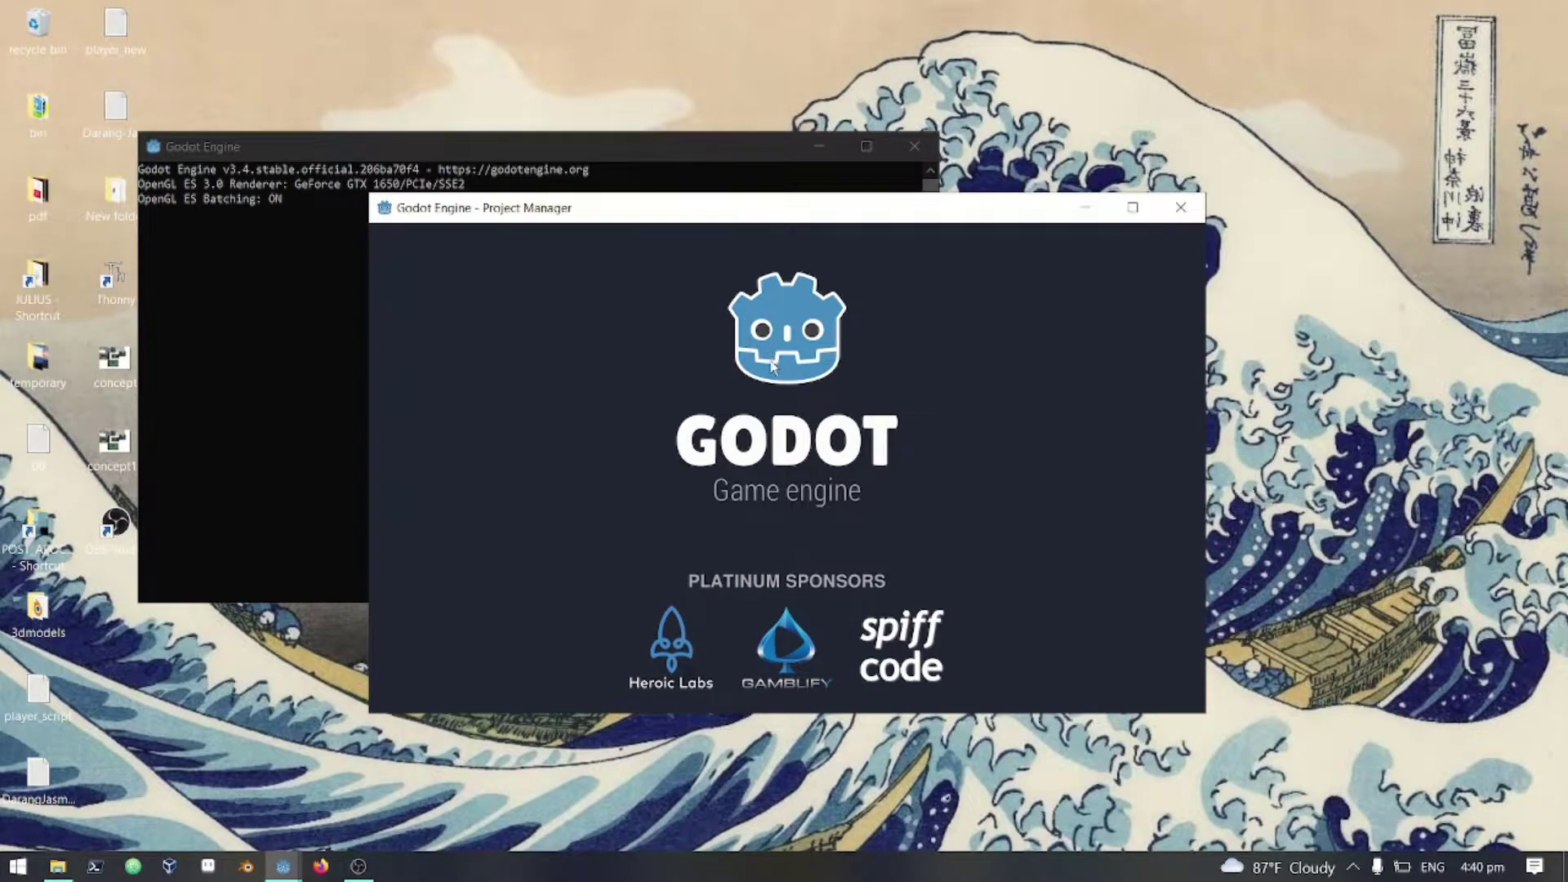
- Open the 2.5d platformer project and its level_2.tscn scene
{"action": "double_click", "coordinate": [682, 303]}
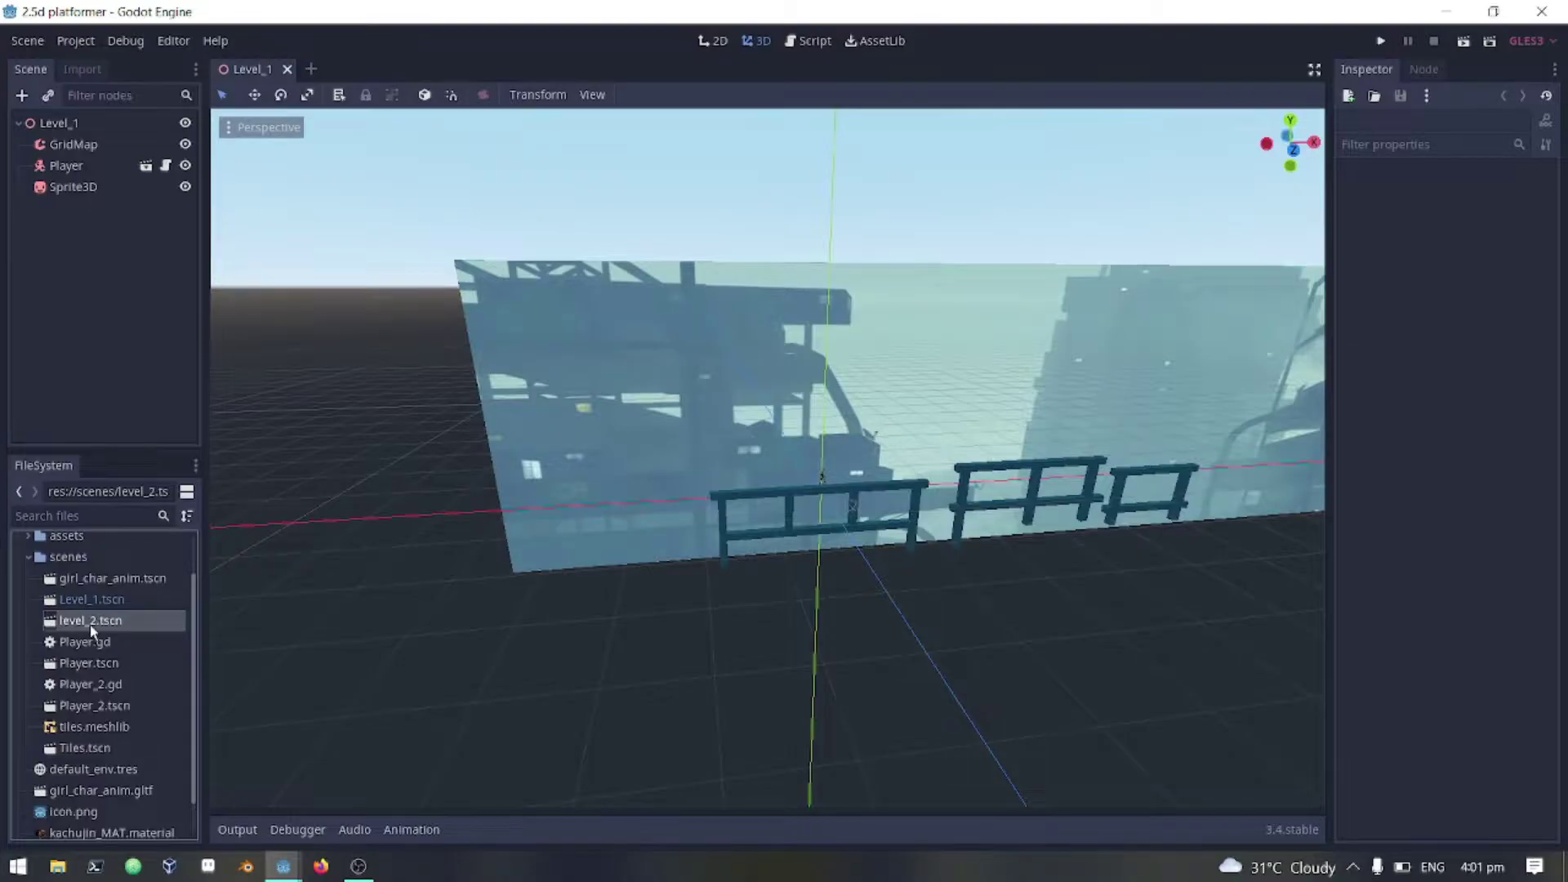
{"action": "double_click", "coordinate": [90, 625]}
- Create a folder named "levels" in the project root res://
{"action": "scroll", "coordinate": [75, 601], "scroll_direction": "up", "scroll_amount": 2}
{"action": "left_click", "coordinate": [57, 570]}
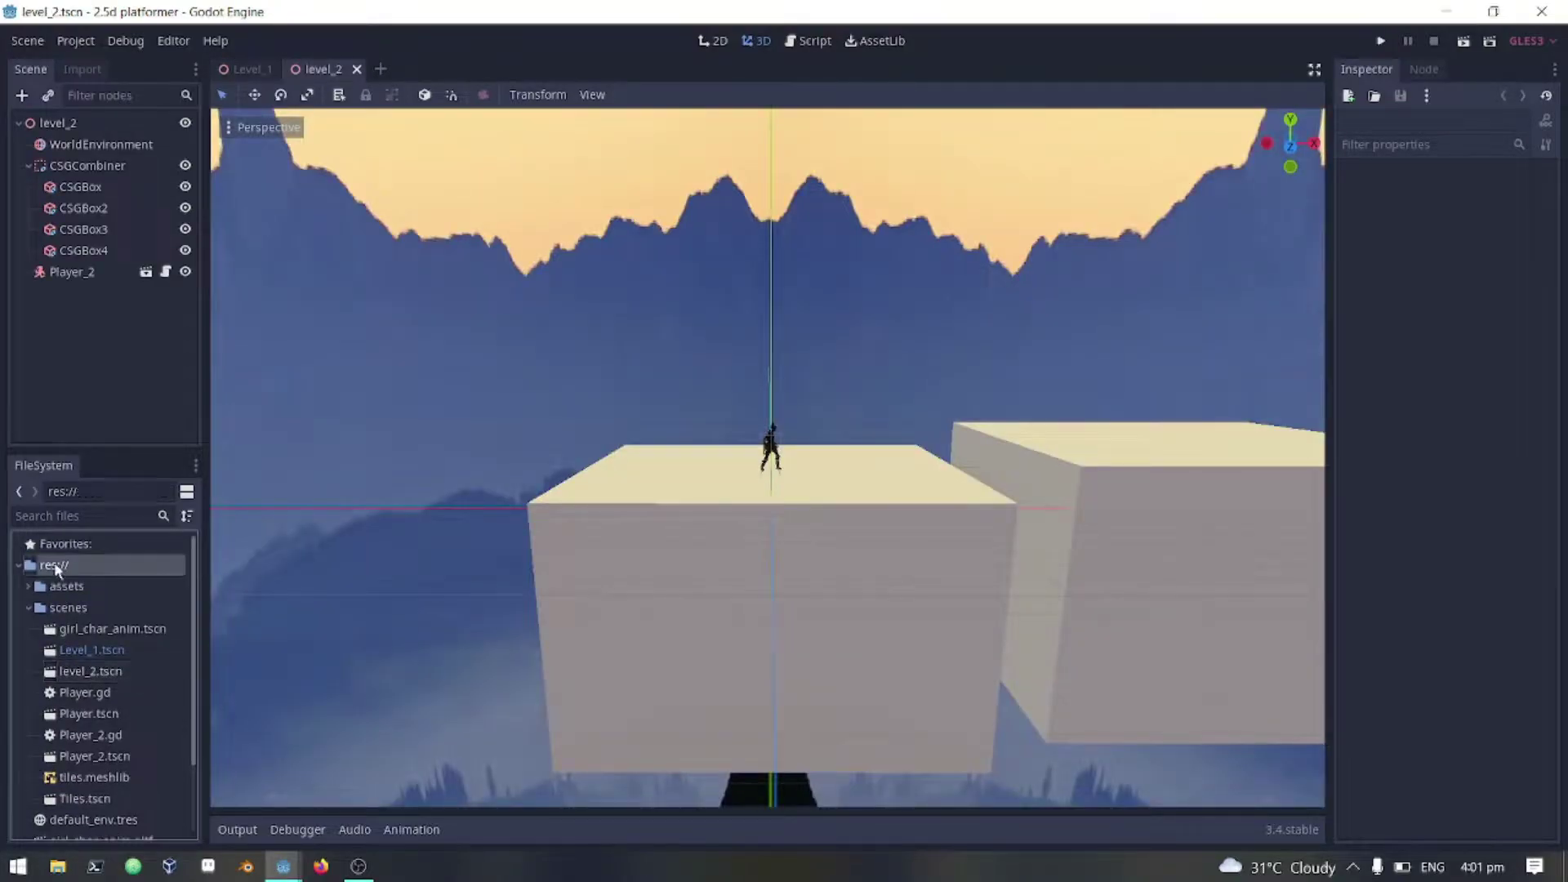
{"action": "right_click", "coordinate": [58, 570]}
{"action": "left_click", "coordinate": [115, 697]}
{"action": "type", "text": "levels"}
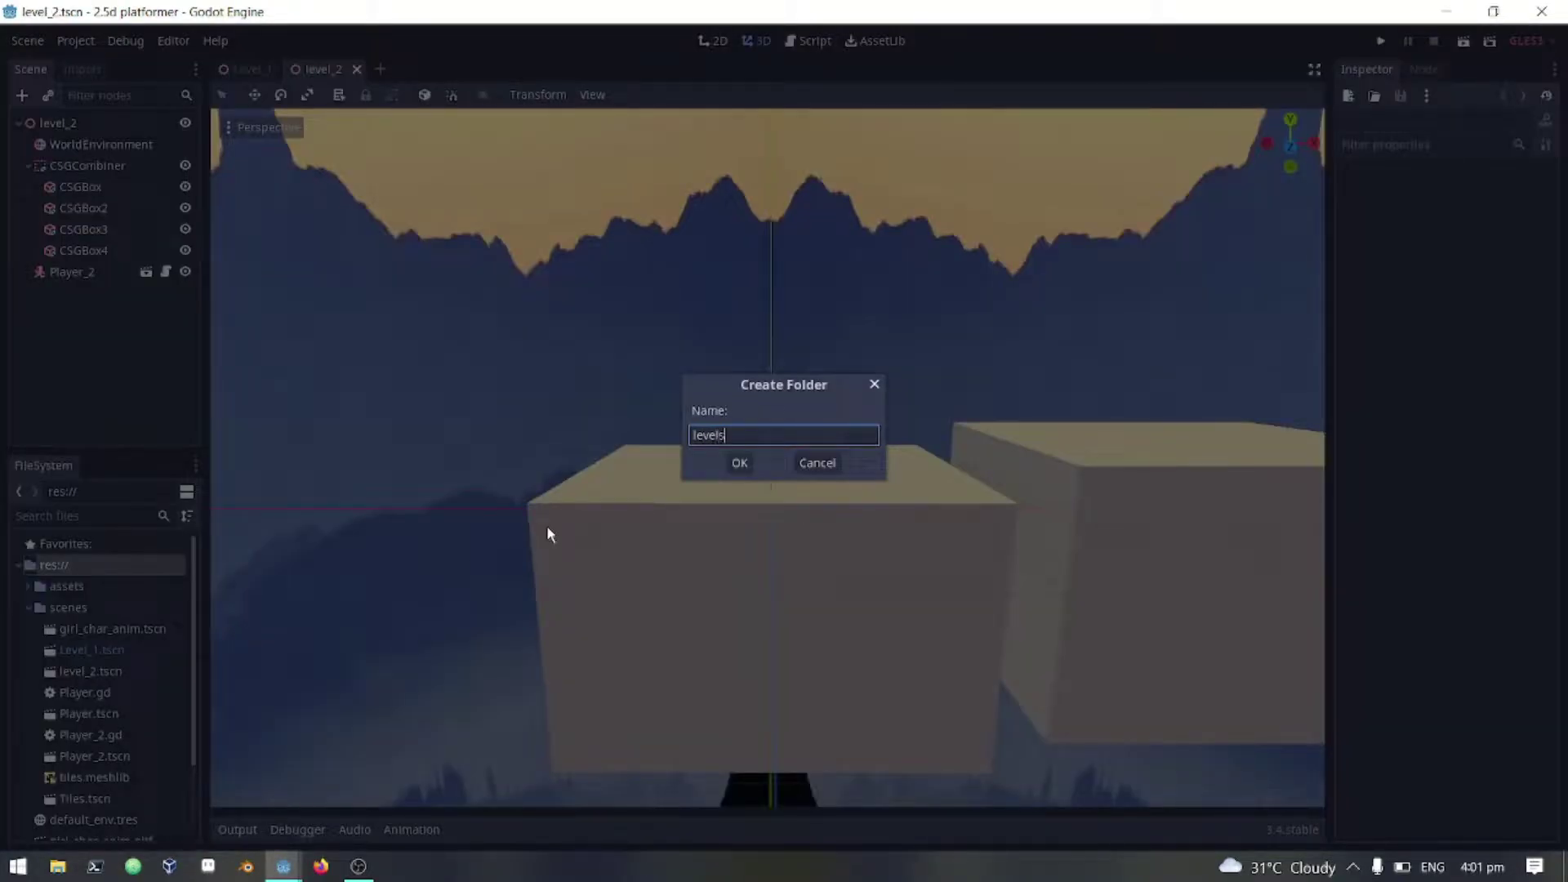
{"action": "key", "text": "Return"}
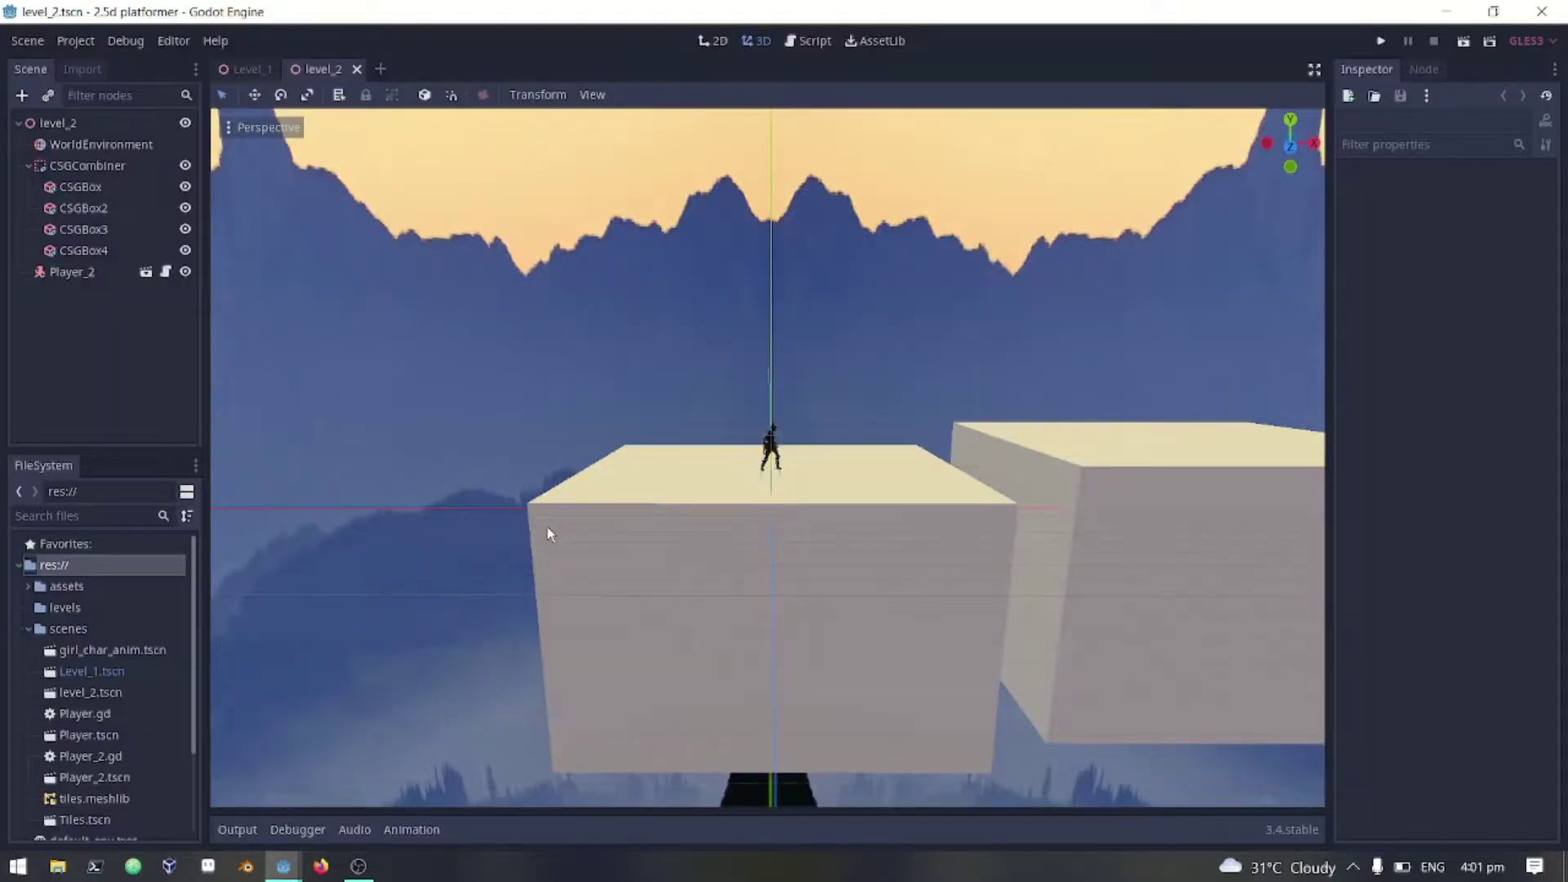
- Move Level_1.tscn and level_2.tscn from the scenes folder into the levels folder, and select level_2.tscn there
{"action": "left_click", "coordinate": [112, 676]}
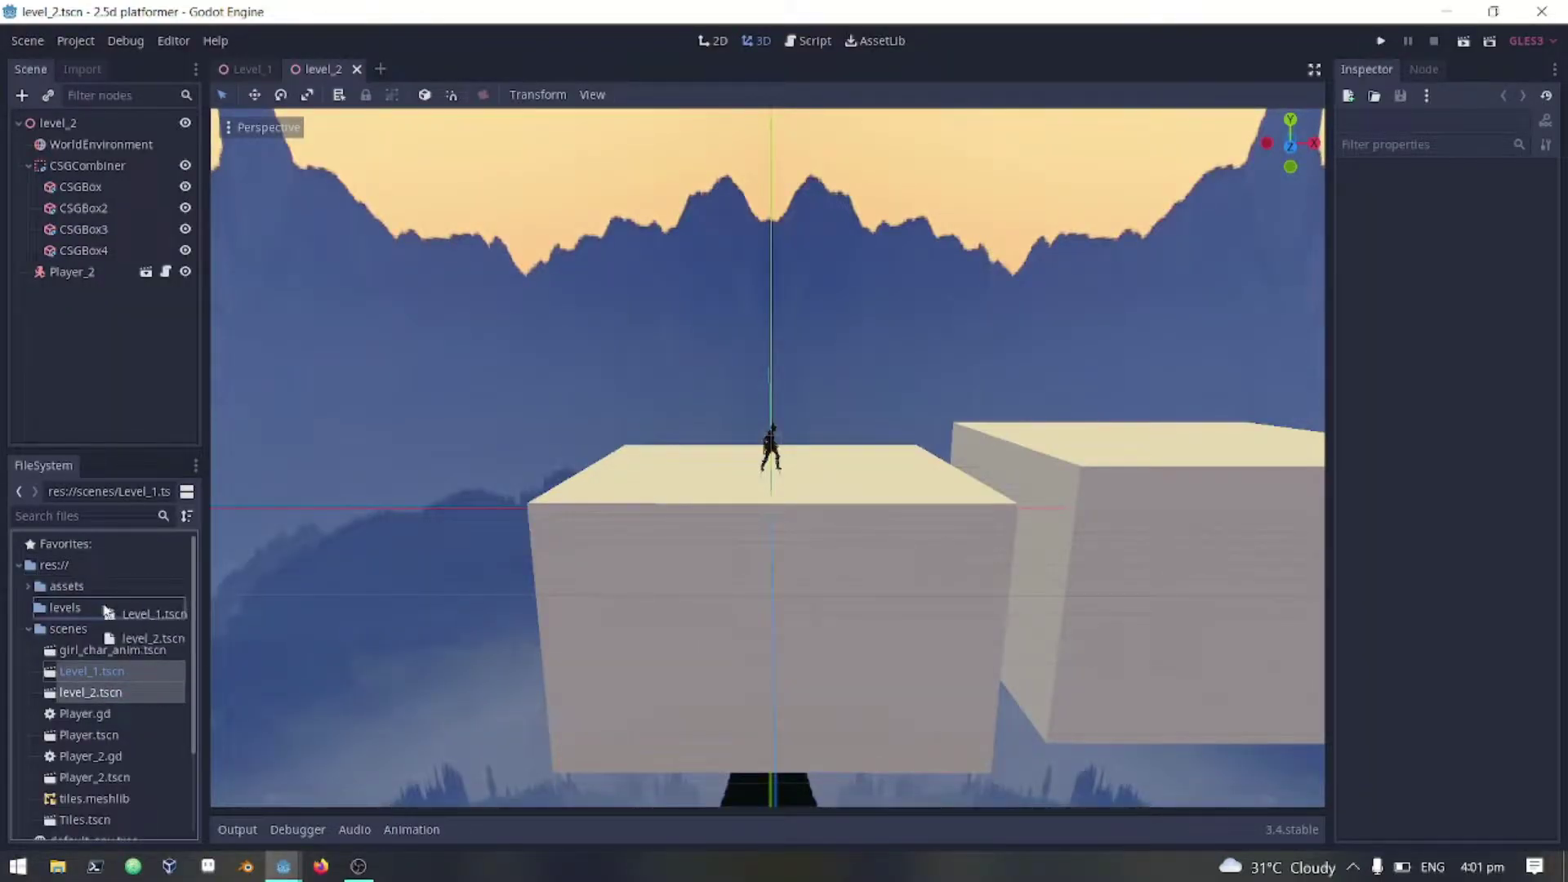
{"action": "left_click_drag", "start_coordinate": [107, 610], "coordinate": [72, 610]}
{"action": "left_click", "coordinate": [27, 628]}
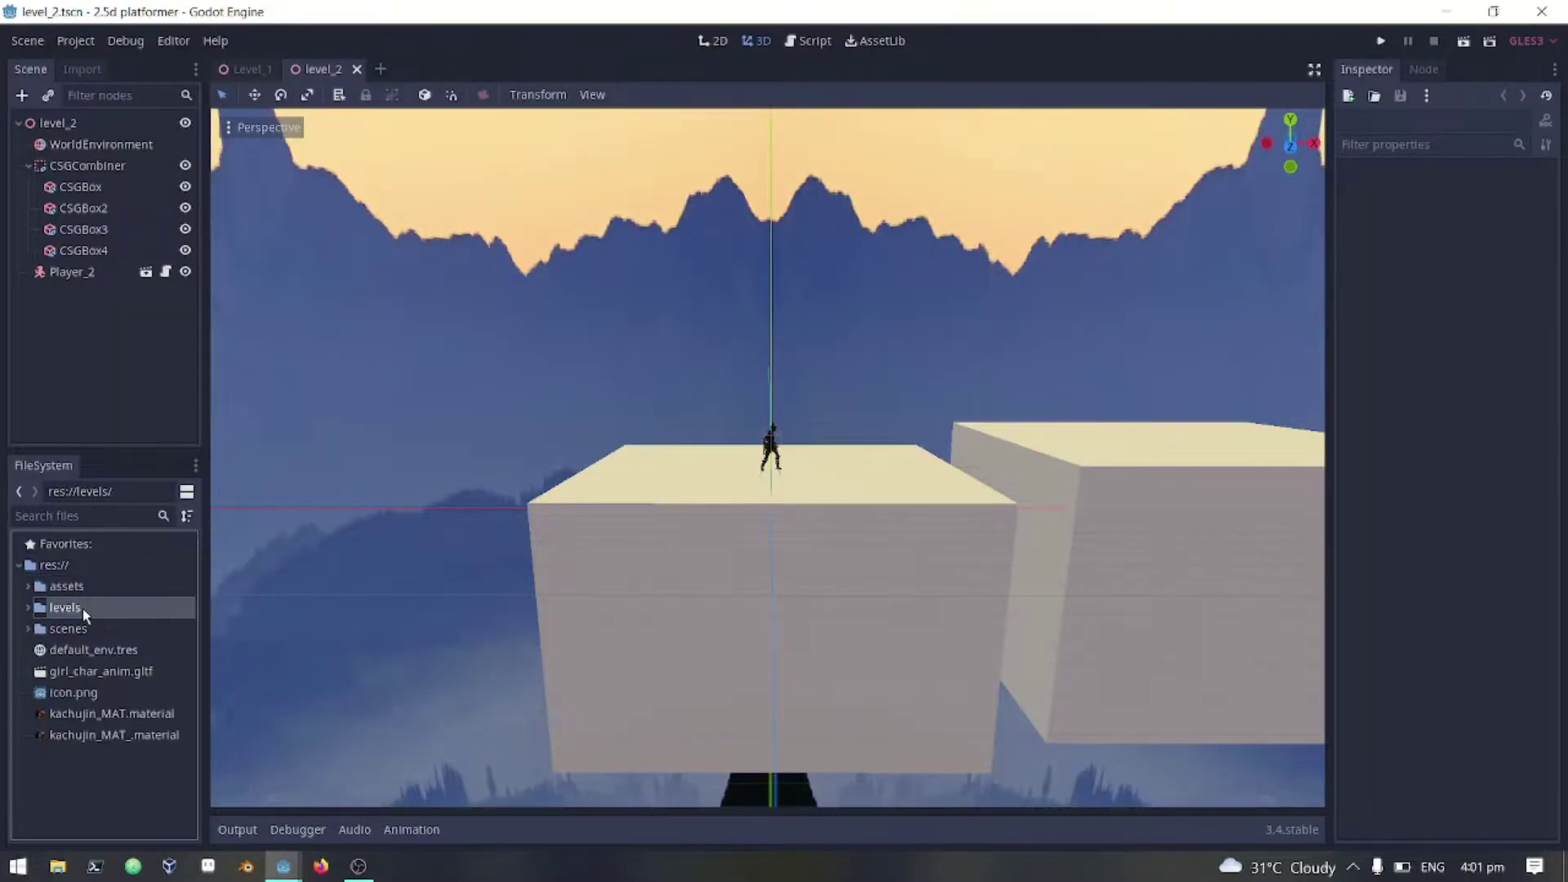
{"action": "left_click", "coordinate": [28, 608]}
{"action": "left_click", "coordinate": [90, 650]}
- Hide the CSGCombiner node with its four boxes in level_2 and collapse it in the scene tree
{"action": "scroll", "coordinate": [658, 516], "scroll_direction": "down", "scroll_amount": 6}
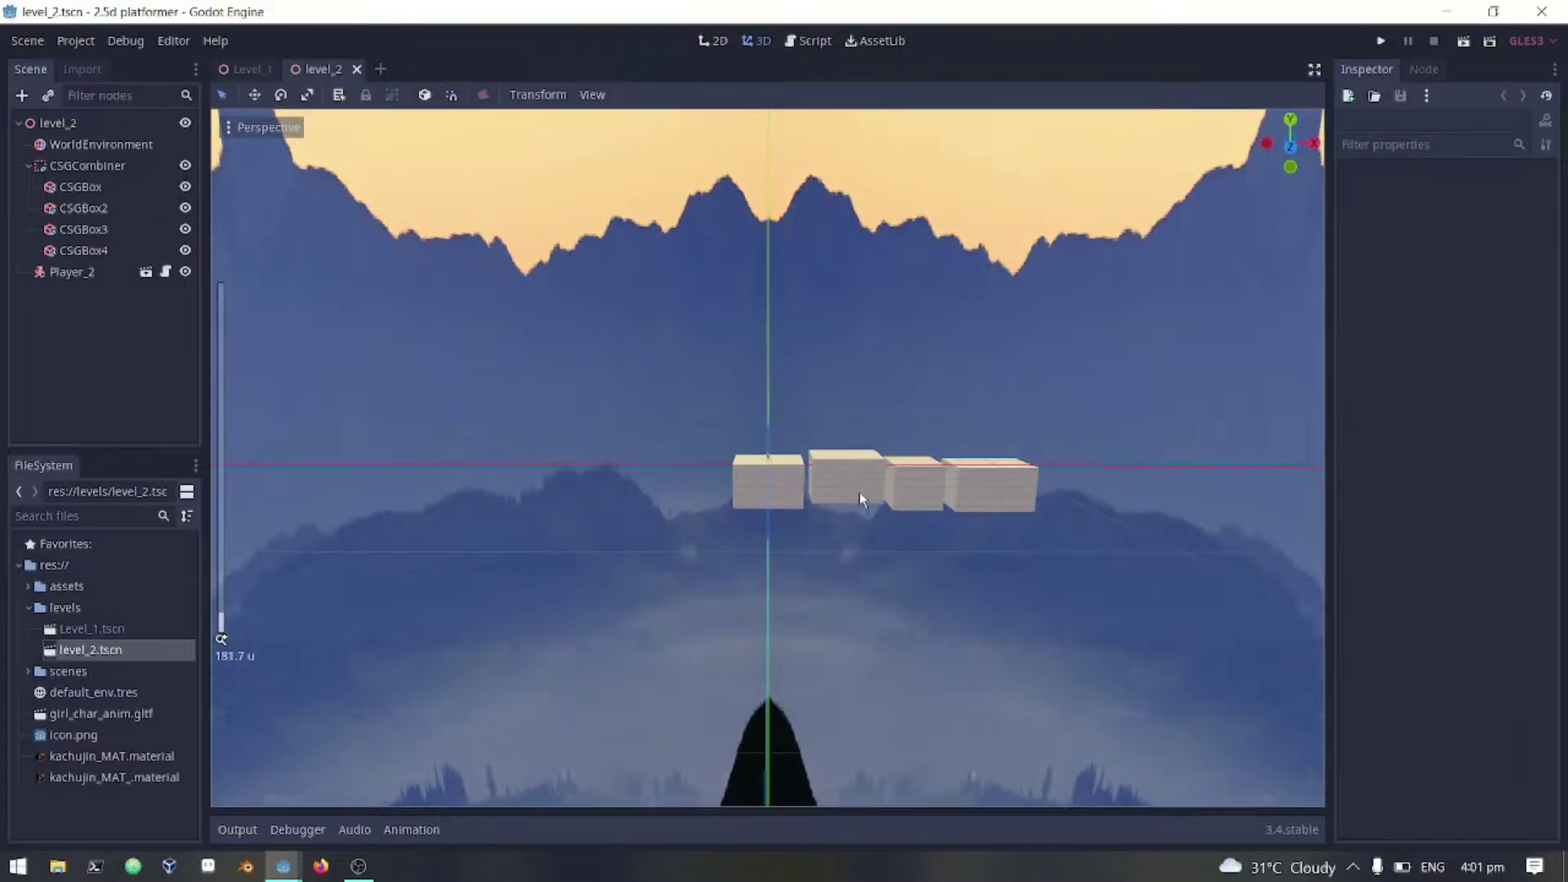
{"action": "scroll", "coordinate": [859, 492], "scroll_direction": "up", "scroll_amount": 20}
{"action": "scroll", "coordinate": [859, 492], "scroll_direction": "down", "scroll_amount": 12}
{"action": "right_click_drag", "start_coordinate": [860, 492], "coordinate": [686, 555]}
{"action": "key", "text": "w"}
{"action": "scroll", "coordinate": [880, 468], "scroll_direction": "up", "scroll_amount": 8}
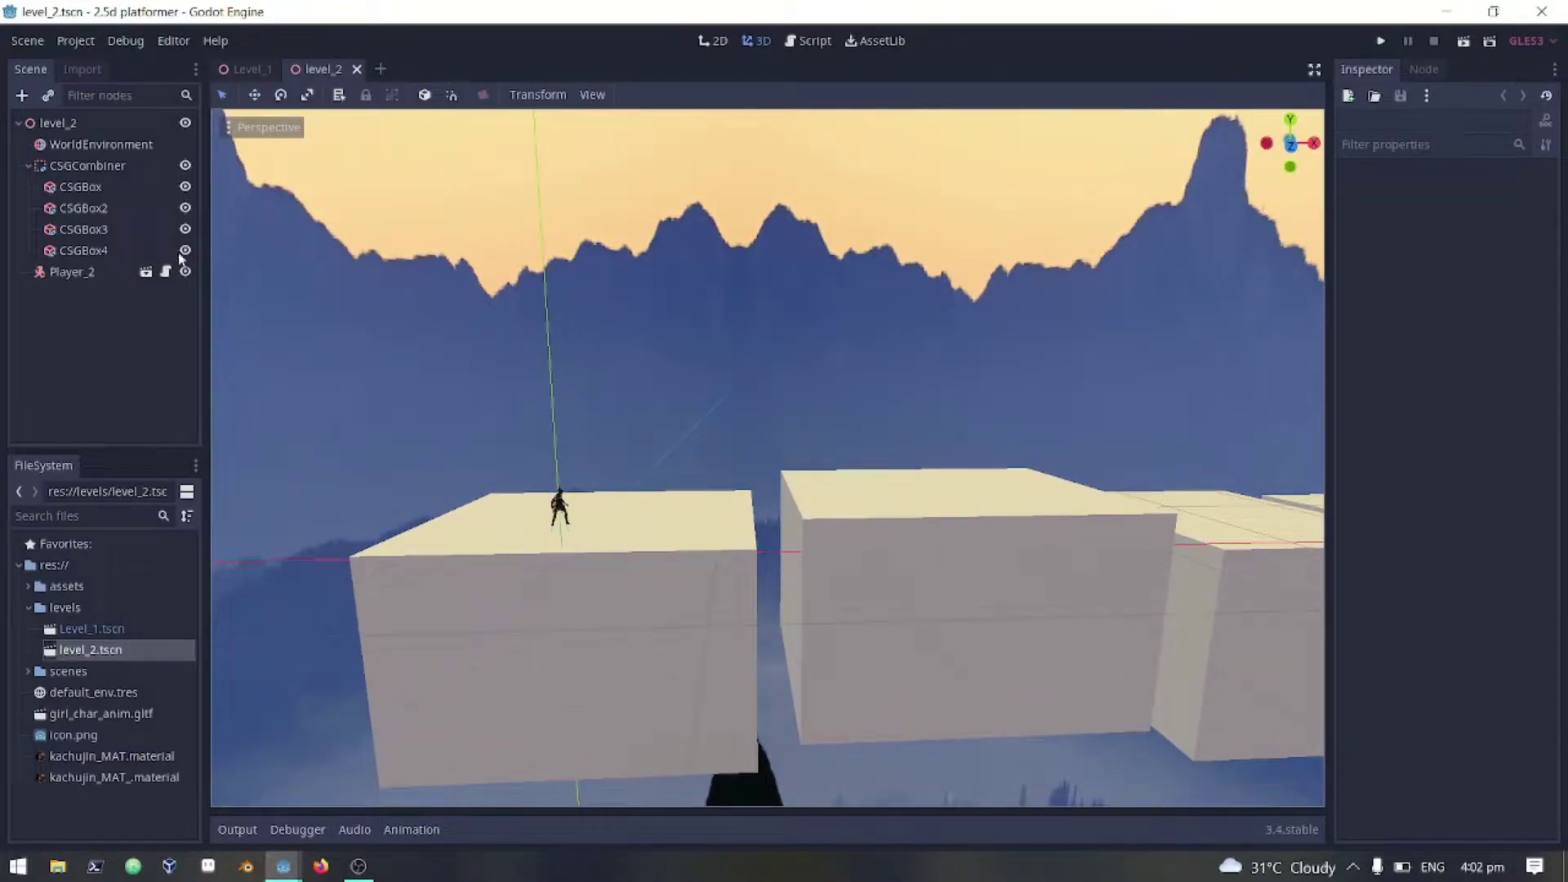
{"action": "left_click", "coordinate": [76, 126]}
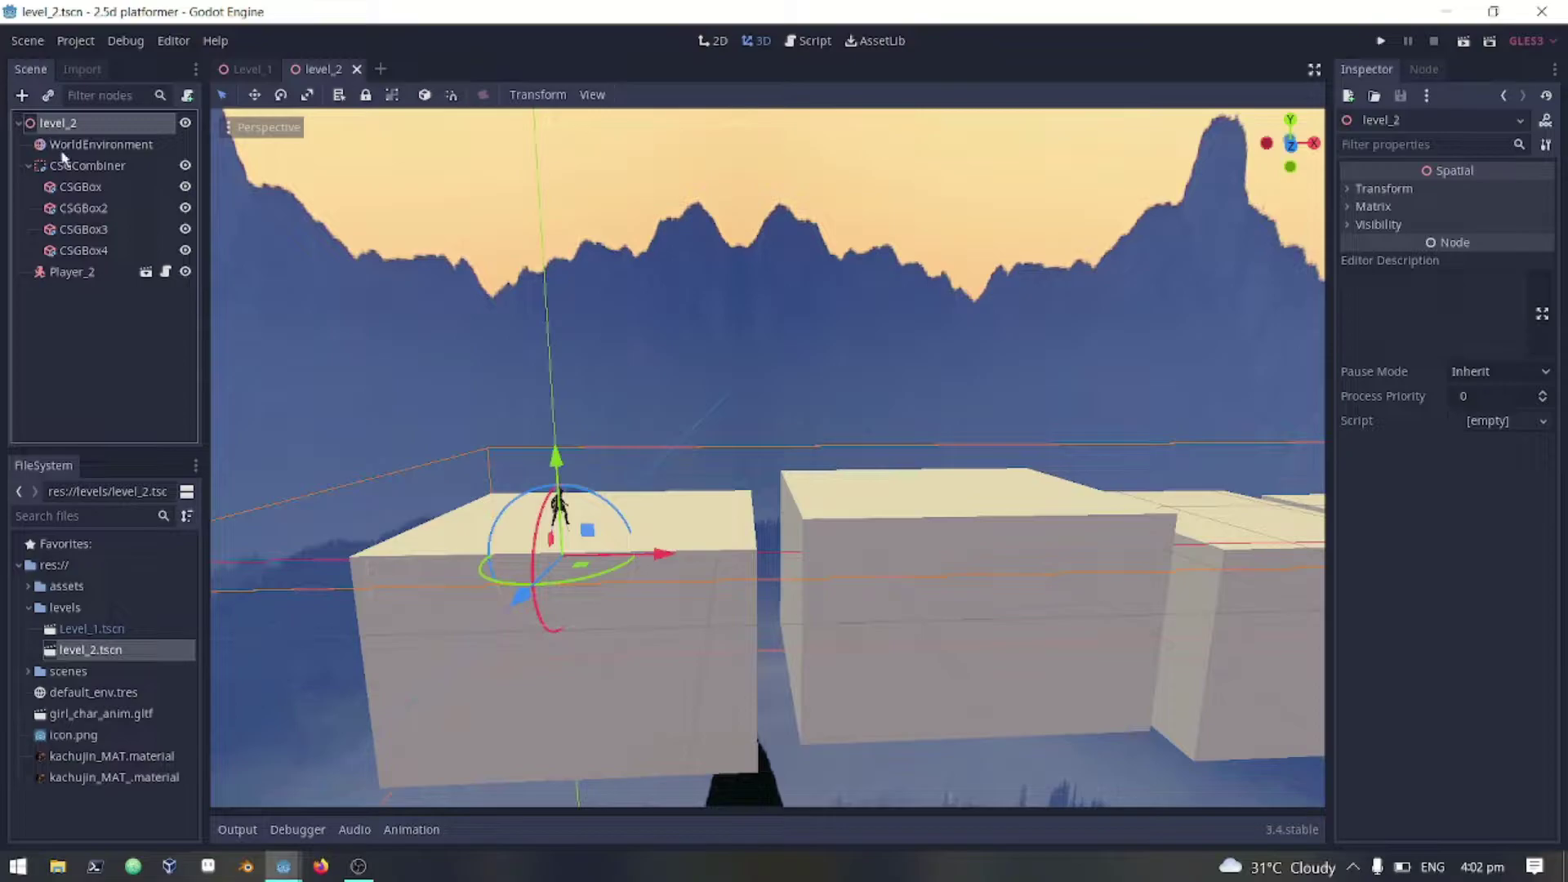
{"action": "left_click", "coordinate": [185, 165]}
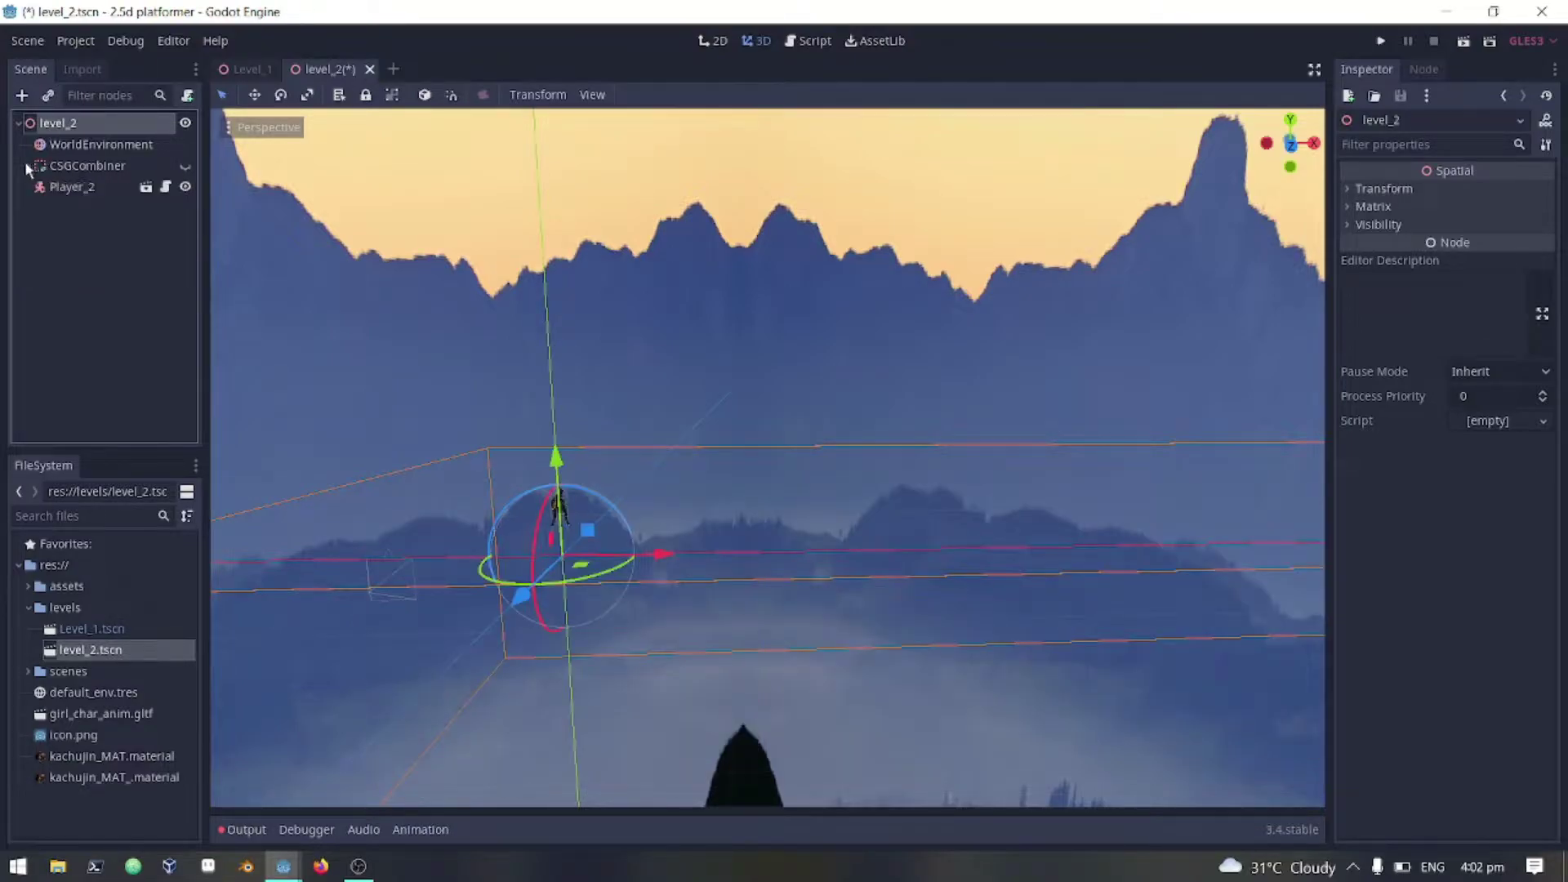
{"action": "left_click", "coordinate": [27, 165]}
- Add a second CSGCombiner node as a child of the level_2 root
{"action": "left_click", "coordinate": [89, 205]}
{"action": "mouse_move", "coordinate": [490, 326]}
{"action": "right_mouse_down"}
{"action": "mouse_move", "coordinate": [555, 323]}
{"action": "mouse_move", "coordinate": [417, 327]}
{"action": "mouse_move", "coordinate": [498, 364]}
{"action": "mouse_move", "coordinate": [518, 335]}
{"action": "right_mouse_up"}
{"action": "key", "text": "a"}
{"action": "middle_click_drag", "start_coordinate": [621, 392], "coordinate": [605, 391]}
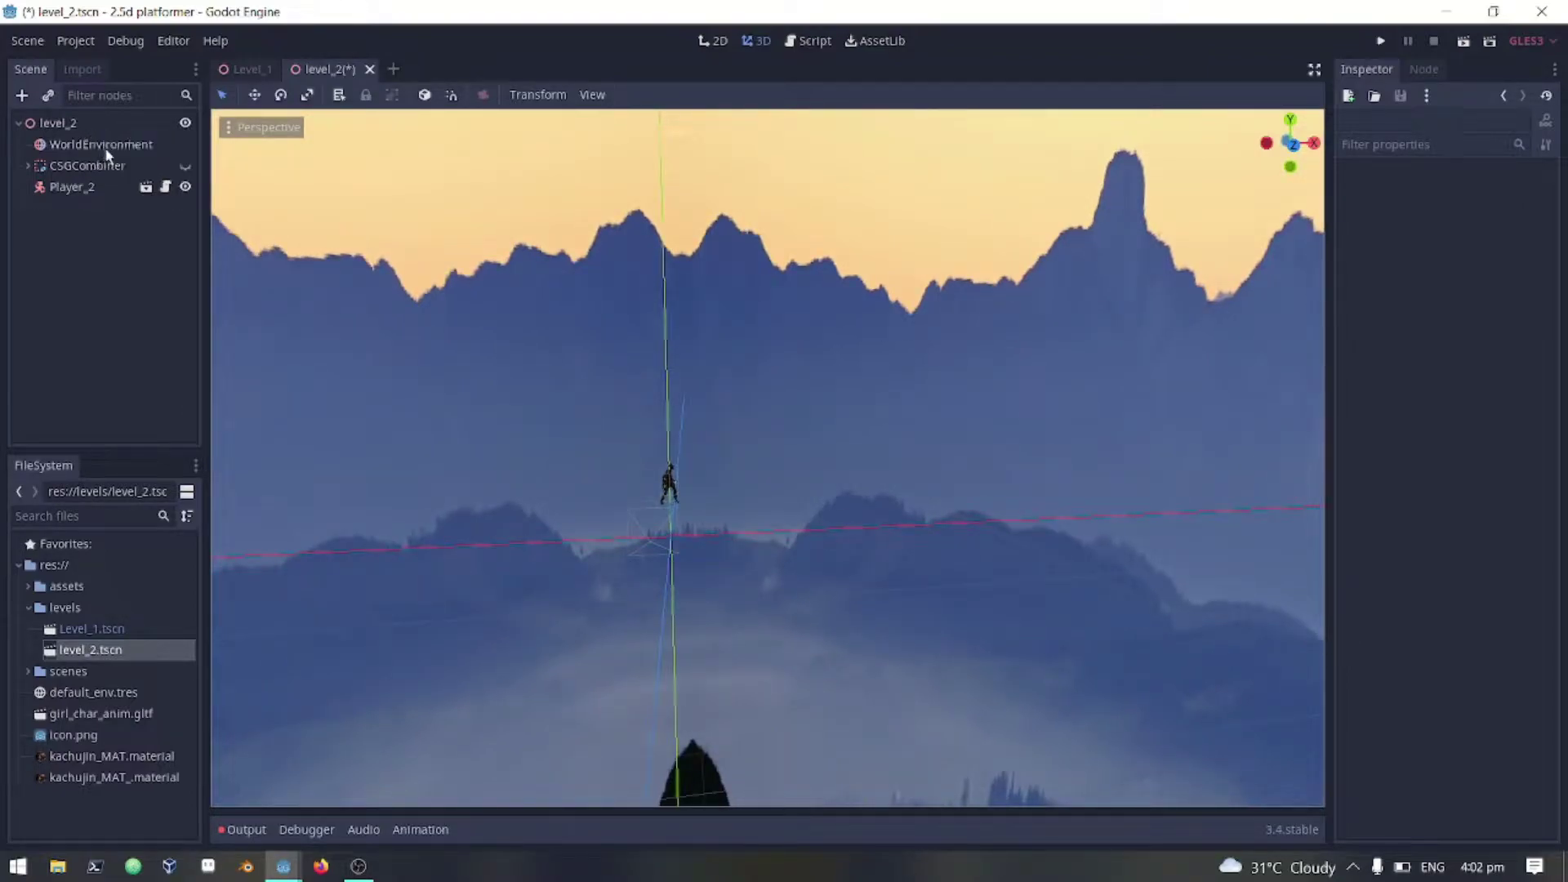
{"action": "left_click", "coordinate": [109, 124]}
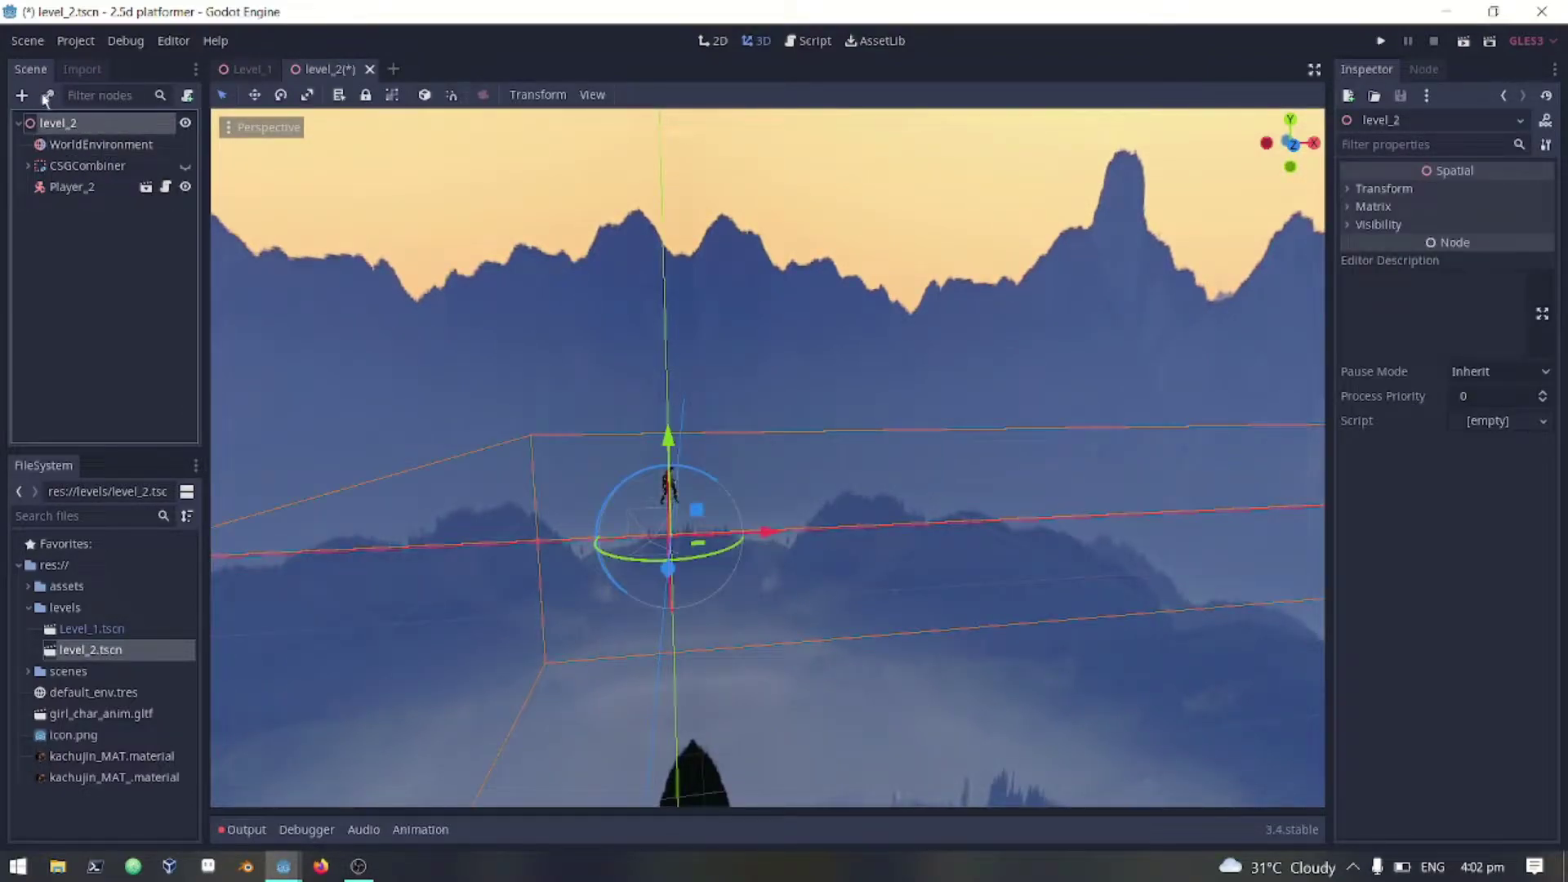
{"action": "left_click", "coordinate": [22, 97]}
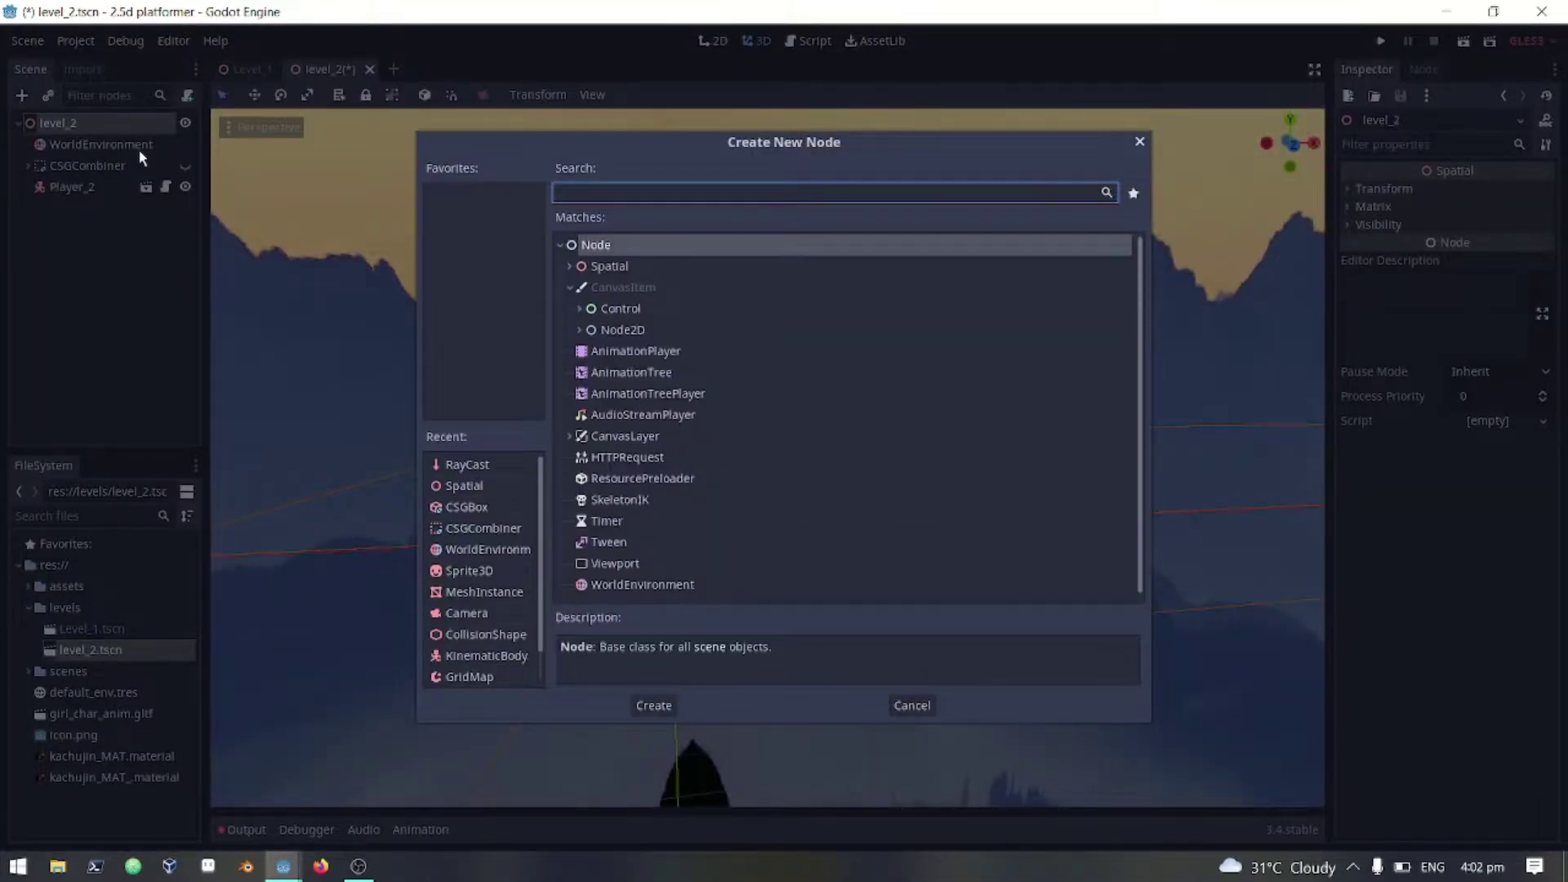
{"action": "type", "text": "c"}
{"action": "type", "text": "ombin"}
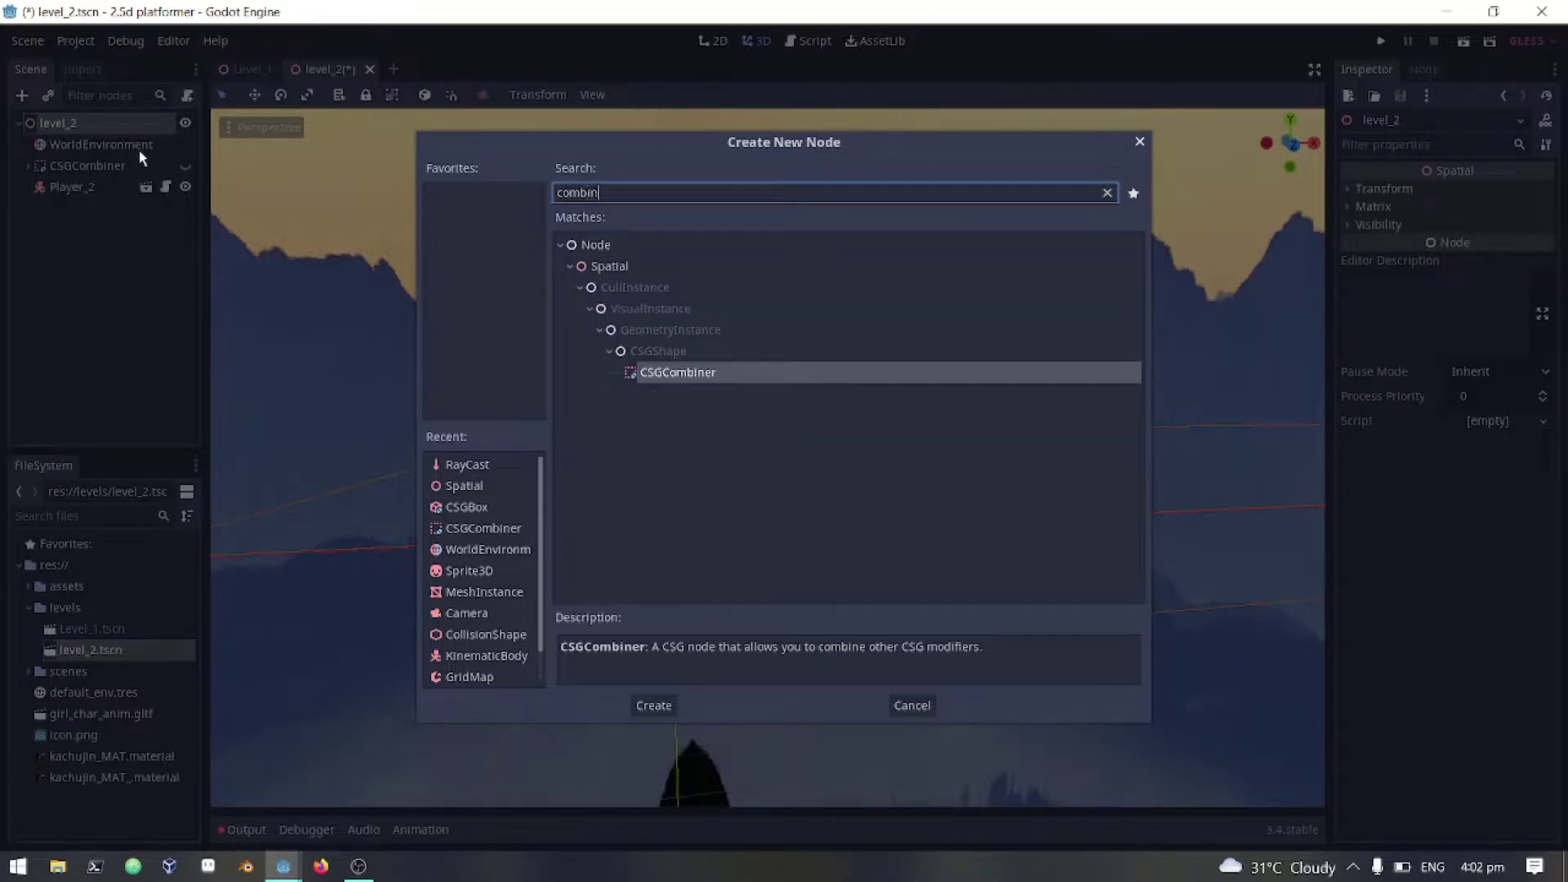
{"action": "key", "text": "Return"}
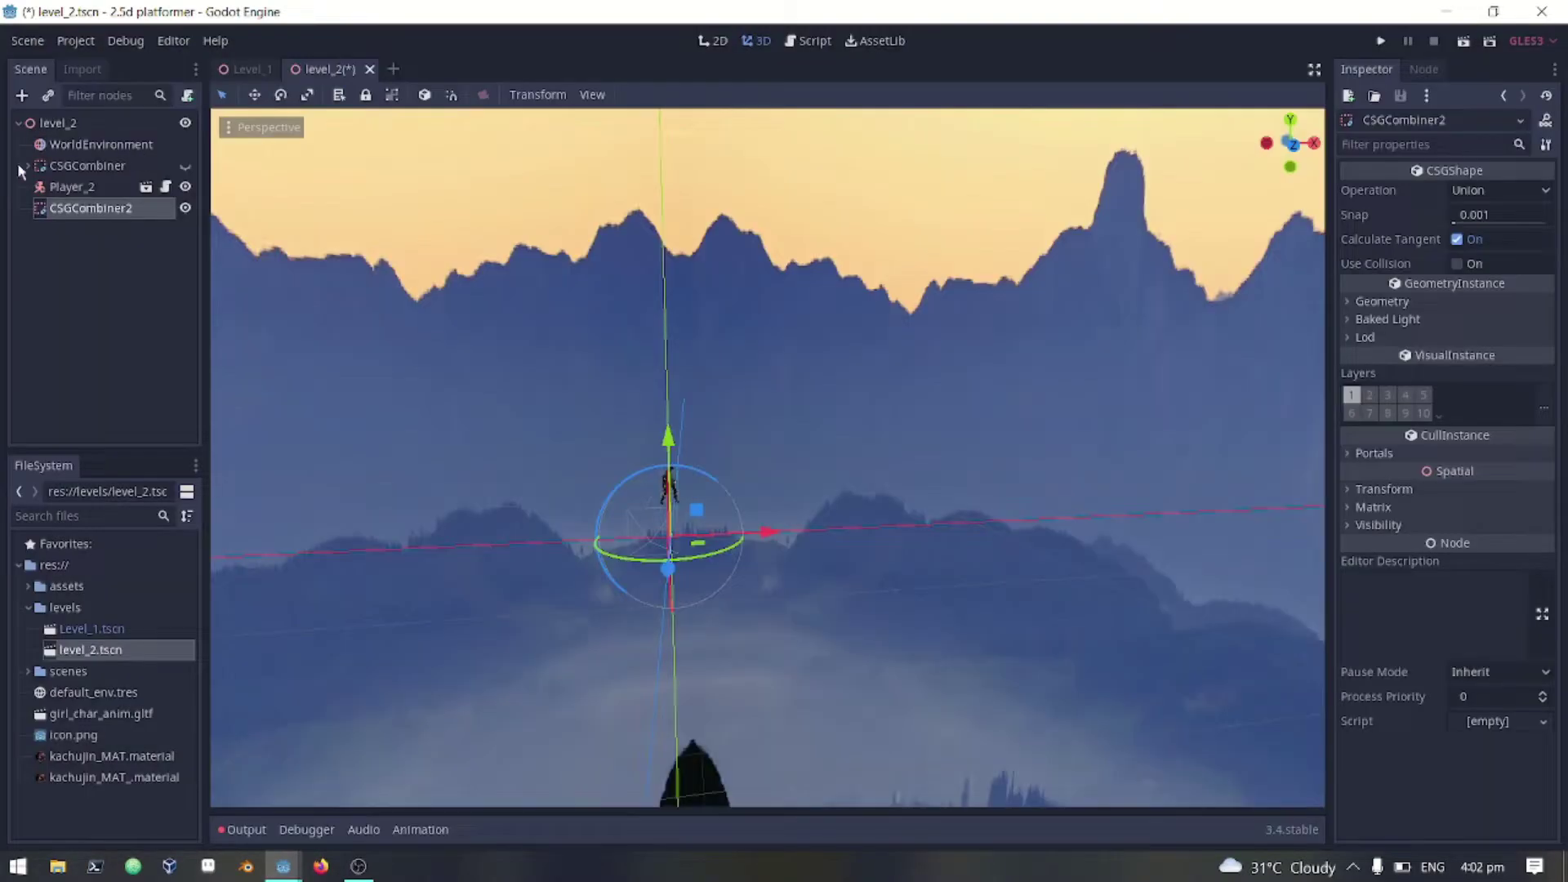
- Add a CSGBox node as a child of CSGCombiner2
{"action": "left_click", "coordinate": [22, 96]}
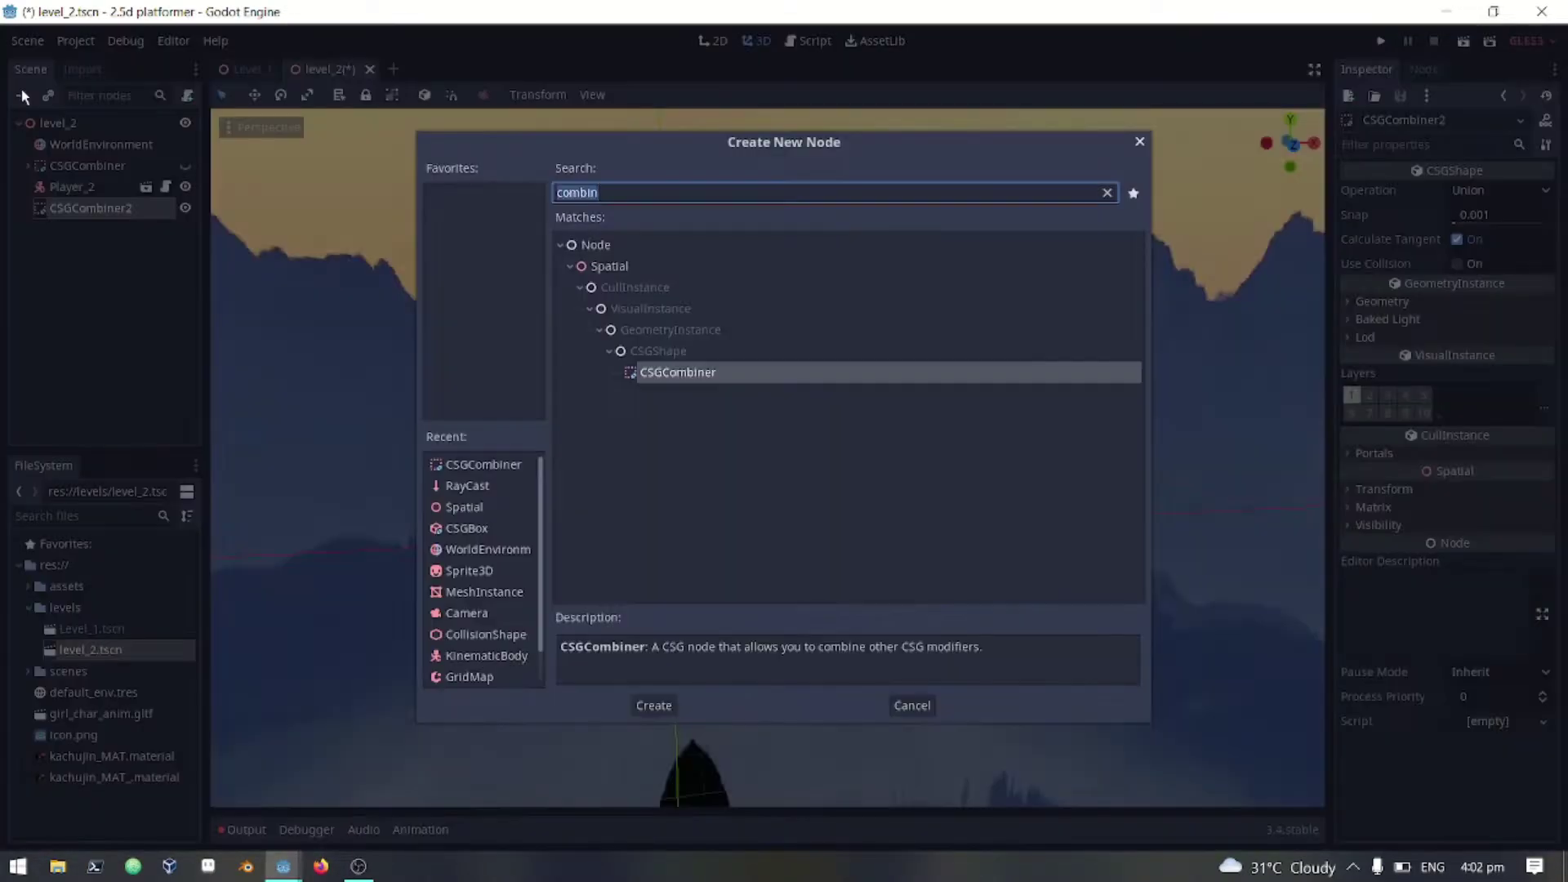
{"action": "type", "text": "boe"}
{"action": "key", "text": "BackSpace"}
{"action": "type", "text": "x"}
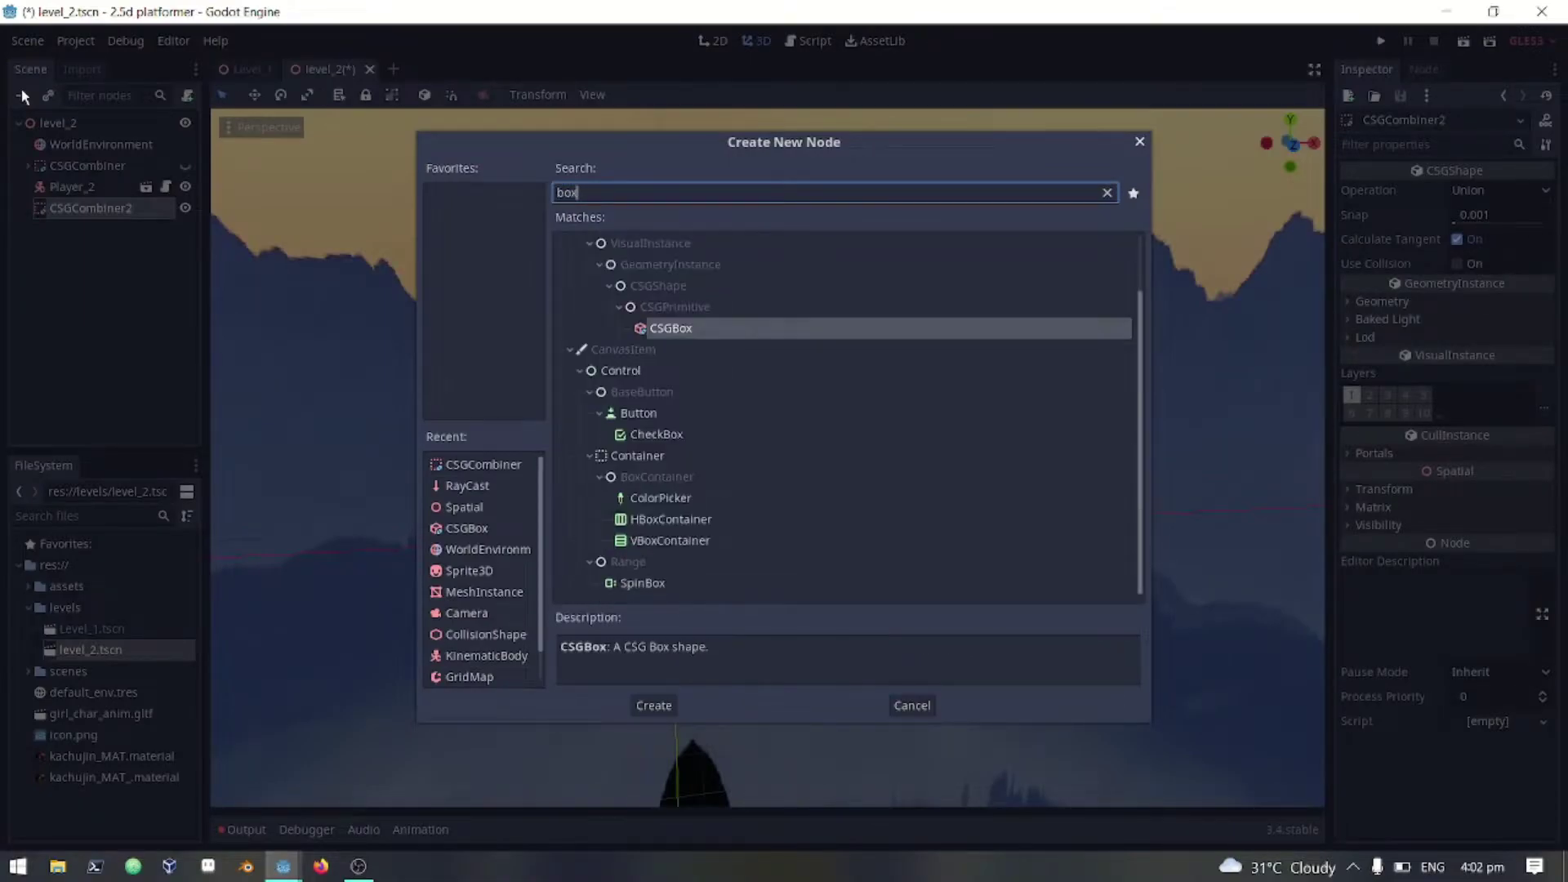
{"action": "key", "text": "Return"}
- Set the new CSGBox's width to 200 and shift it about 78 units along the positive X axis
{"action": "left_click_drag", "start_coordinate": [691, 542], "coordinate": [1266, 459]}
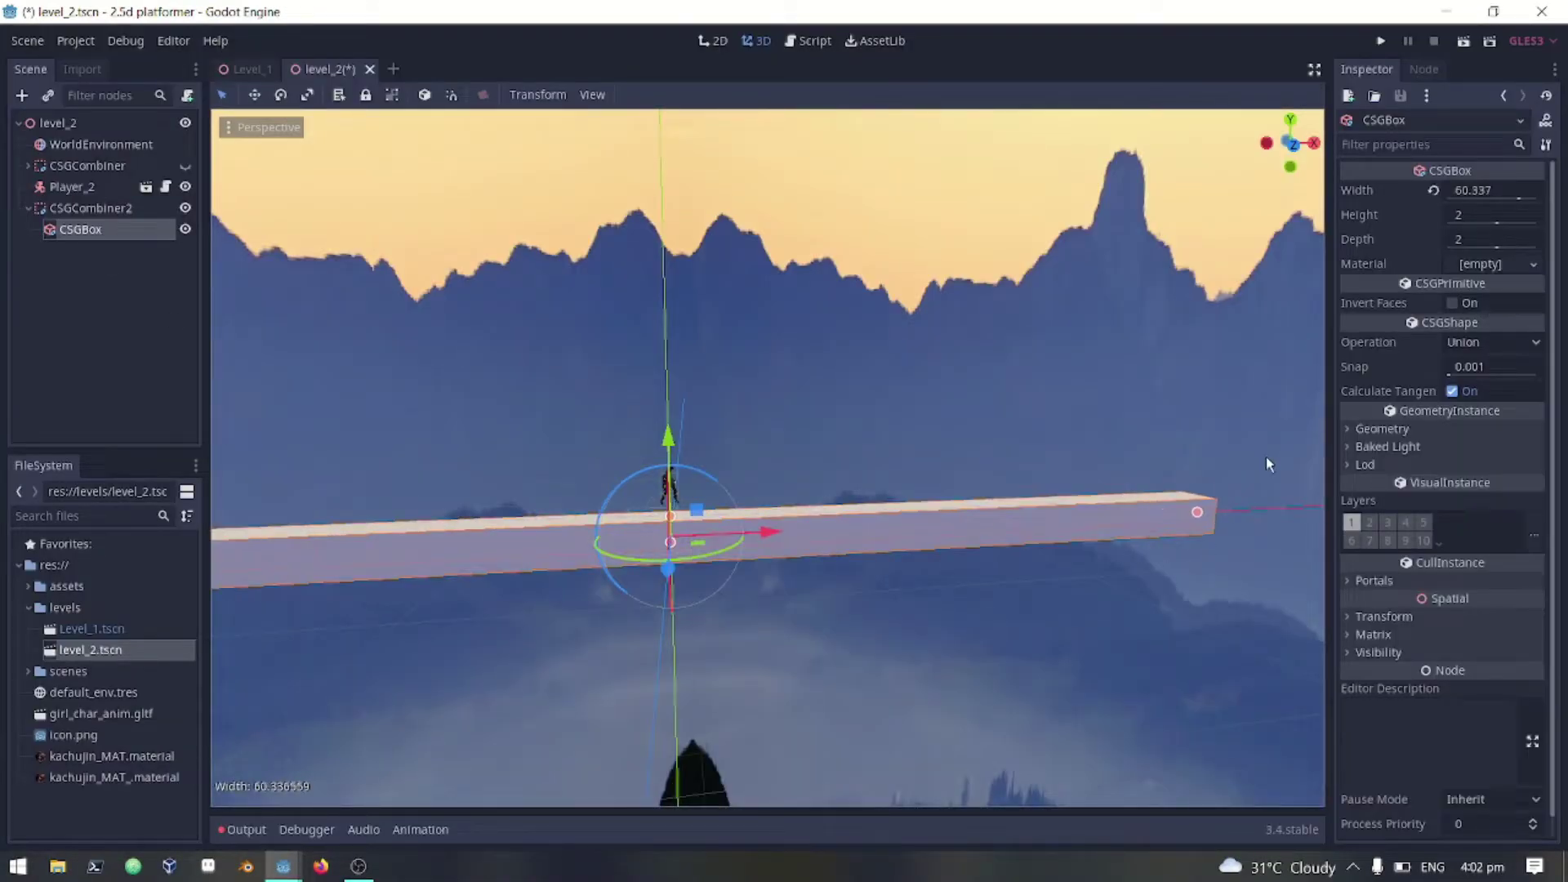
{"action": "scroll", "coordinate": [1225, 474], "scroll_direction": "down", "scroll_amount": 3}
{"action": "left_click", "coordinate": [1497, 190]}
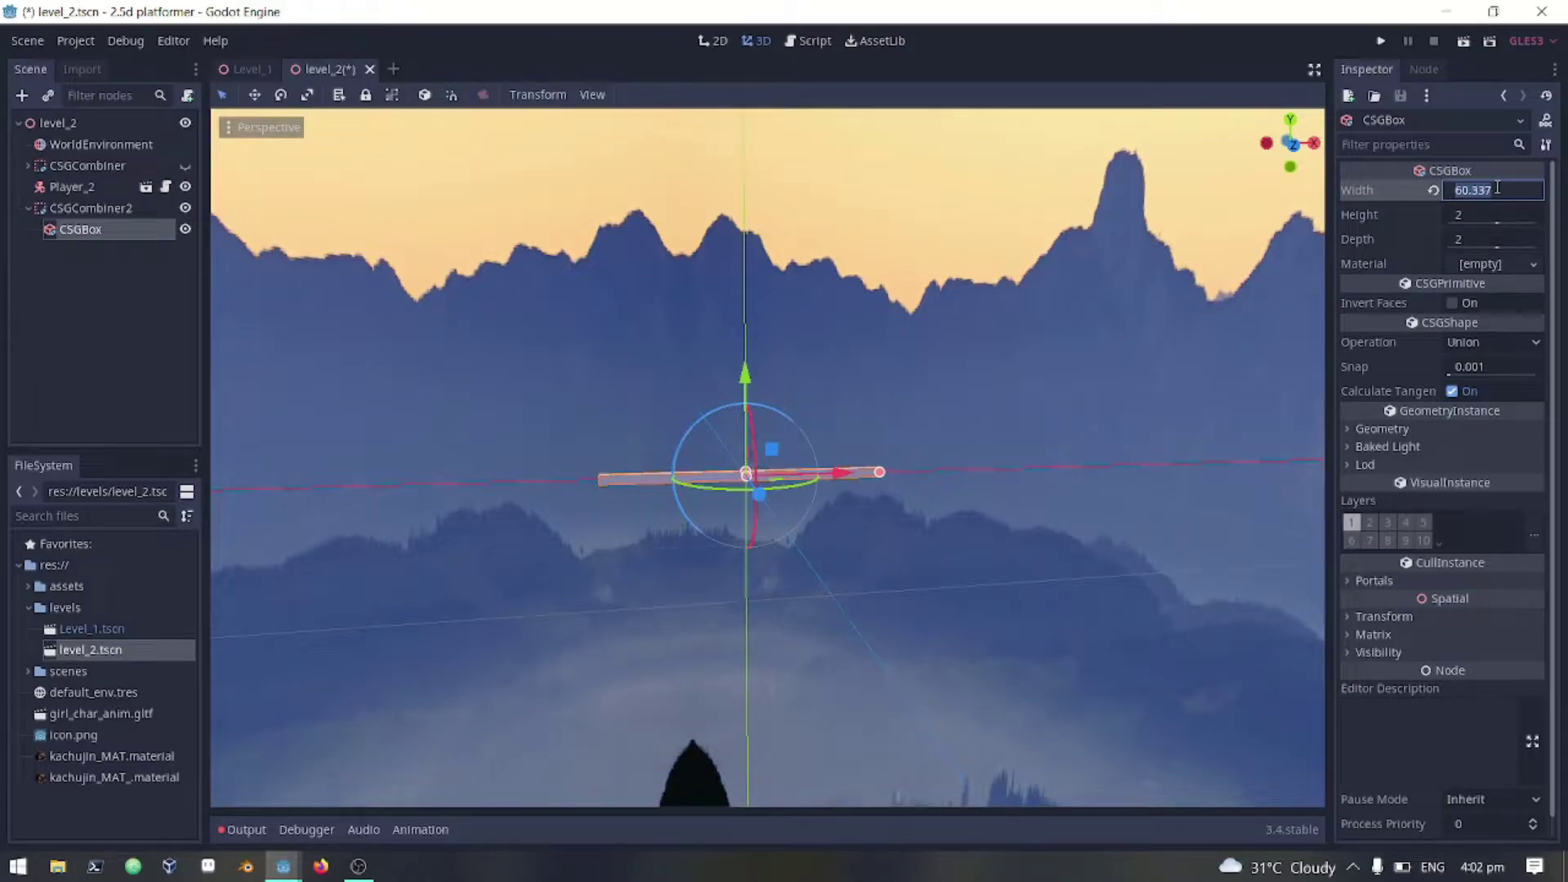
{"action": "type", "text": "200"}
{"action": "key", "text": "Return"}
{"action": "mouse_move", "coordinate": [776, 408]}
{"action": "middle_mouse_down"}
{"action": "mouse_move", "coordinate": [931, 417]}
{"action": "mouse_move", "coordinate": [774, 414]}
{"action": "middle_mouse_up"}
{"action": "left_click_drag", "start_coordinate": [859, 454], "coordinate": [1149, 473]}
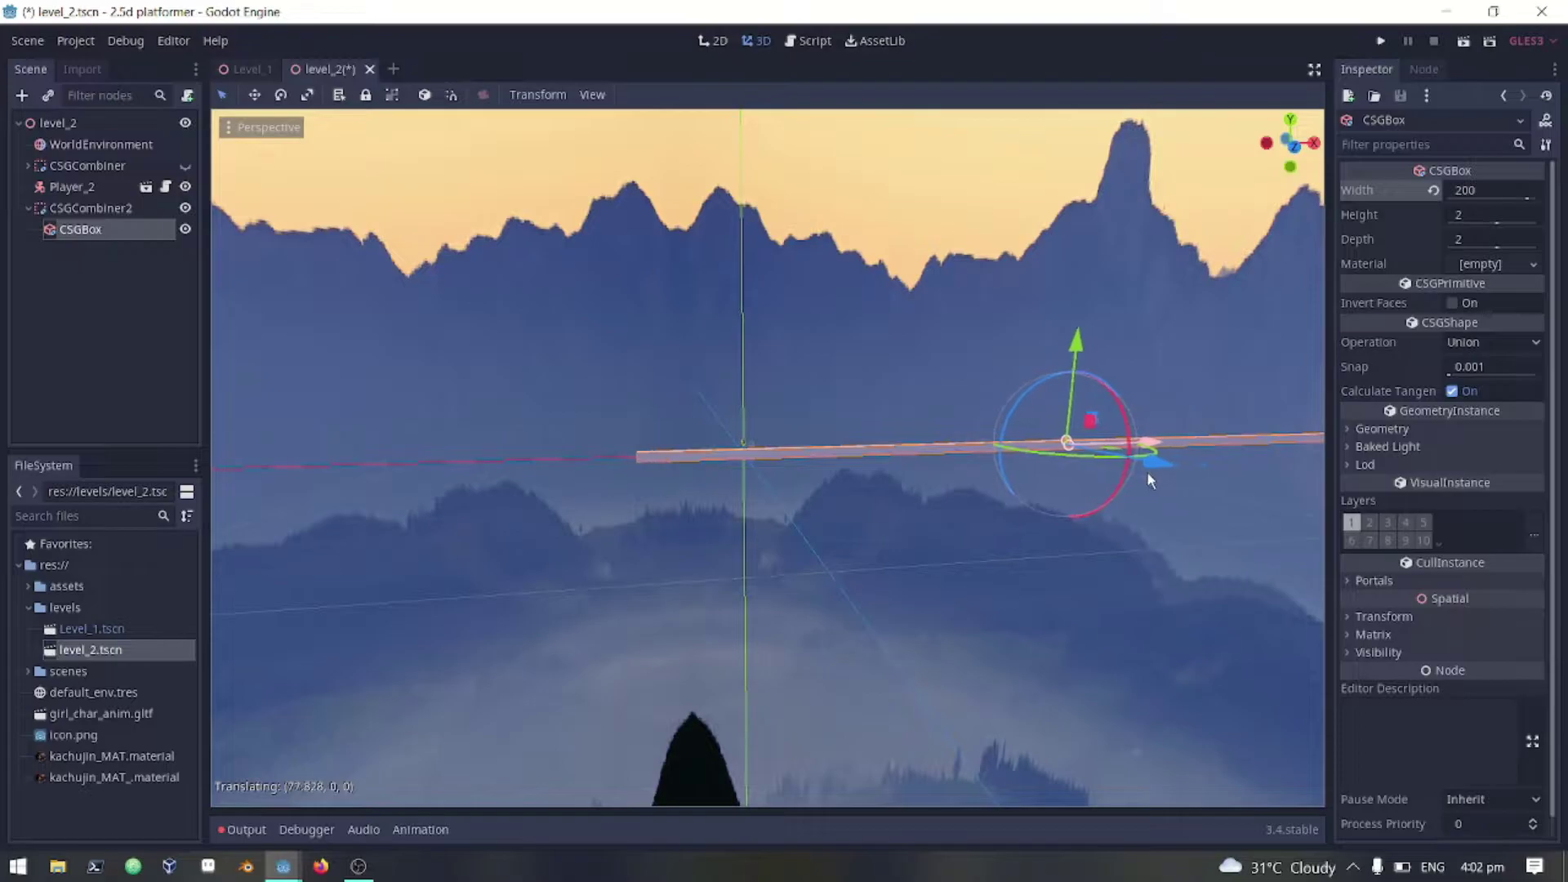
- Set the CSGBox's depth to 30 to form a wide floor beneath the player
{"action": "left_click", "coordinate": [1468, 239]}
{"action": "type", "text": "3"}
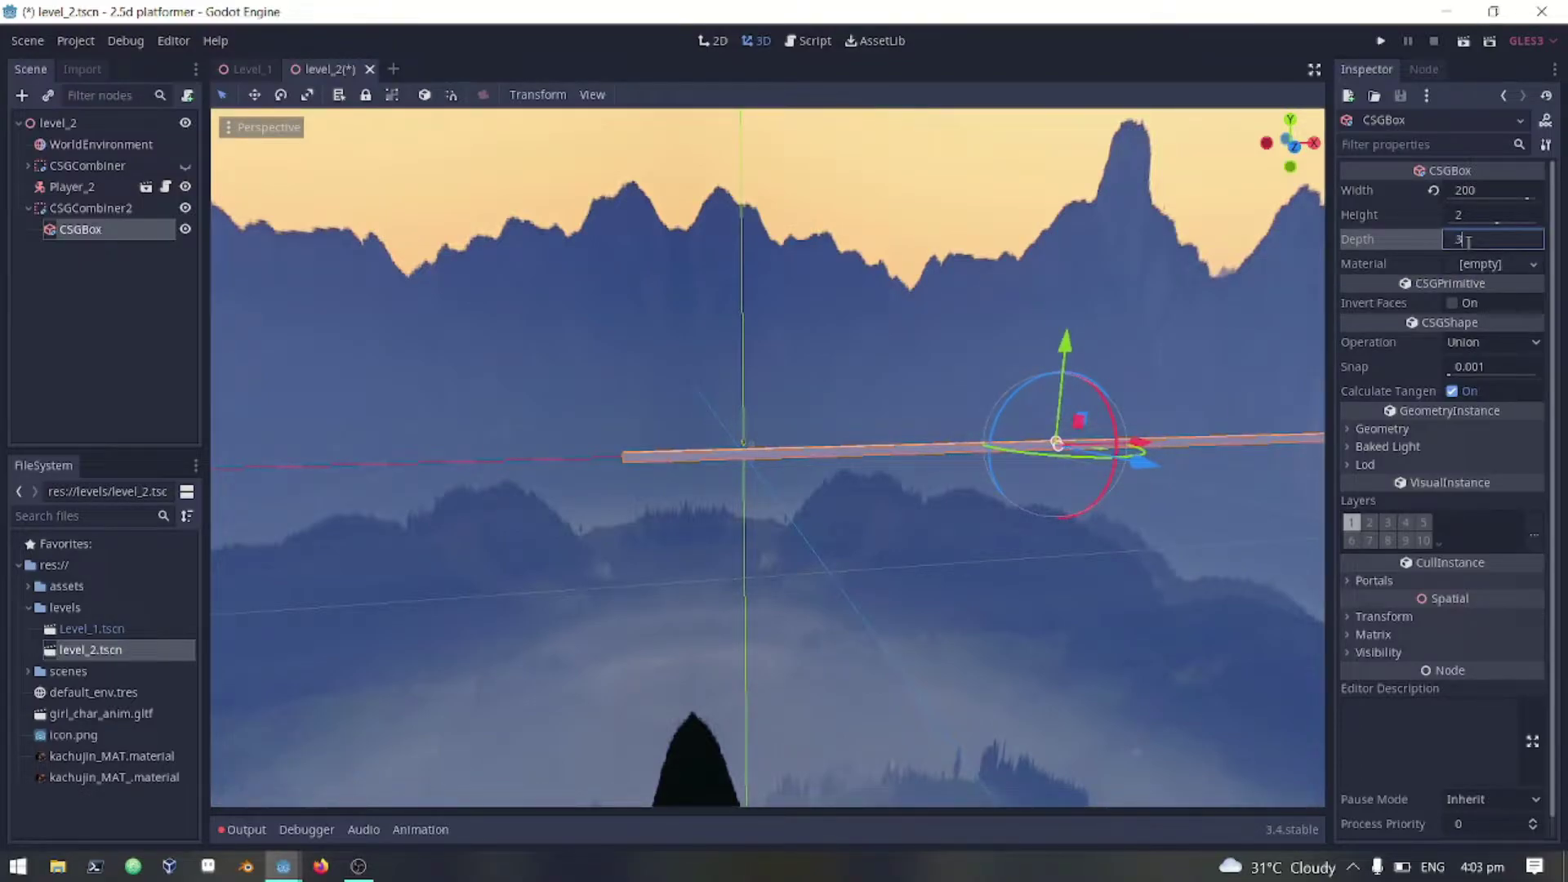
{"action": "type", "text": "0"}
{"action": "key", "text": "Return"}
{"action": "key", "text": "w"}
{"action": "mouse_move", "coordinate": [794, 610]}
{"action": "right_mouse_down"}
{"action": "mouse_move", "coordinate": [799, 596]}
{"action": "mouse_move", "coordinate": [923, 609]}
{"action": "mouse_move", "coordinate": [795, 609]}
{"action": "right_mouse_up"}
{"action": "scroll", "coordinate": [800, 597], "scroll_direction": "up", "scroll_amount": 3}
{"action": "key", "text": "w"}
{"action": "key", "text": "a"}
{"action": "key", "text": "d"}
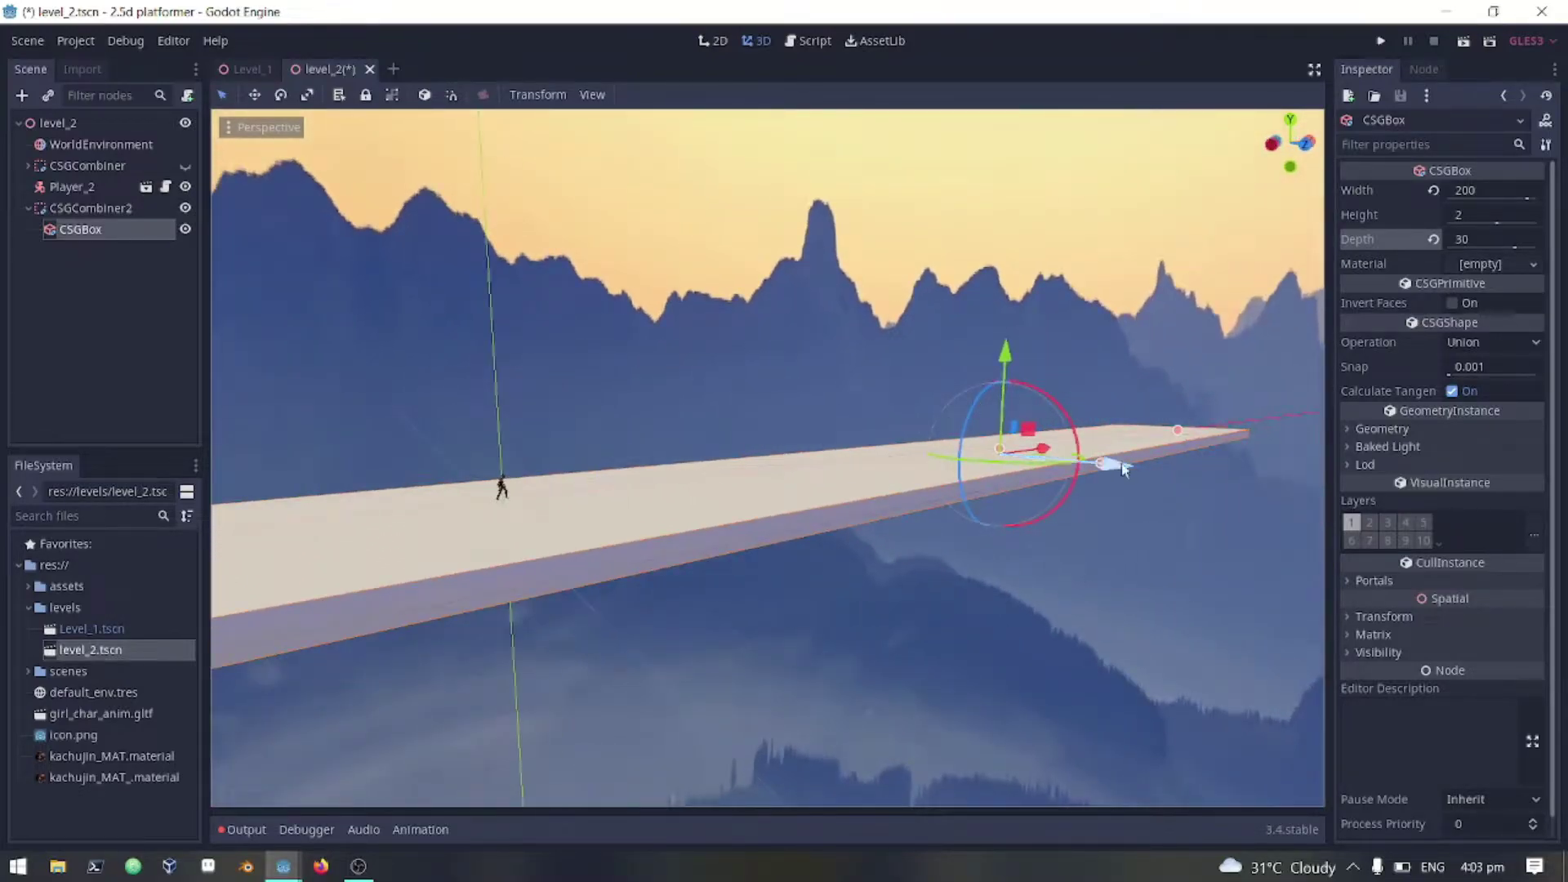
- Run the project as a test and close the game window
{"action": "middle_click_drag", "start_coordinate": [1125, 470], "coordinate": [953, 560]}
{"action": "key", "text": "F5"}
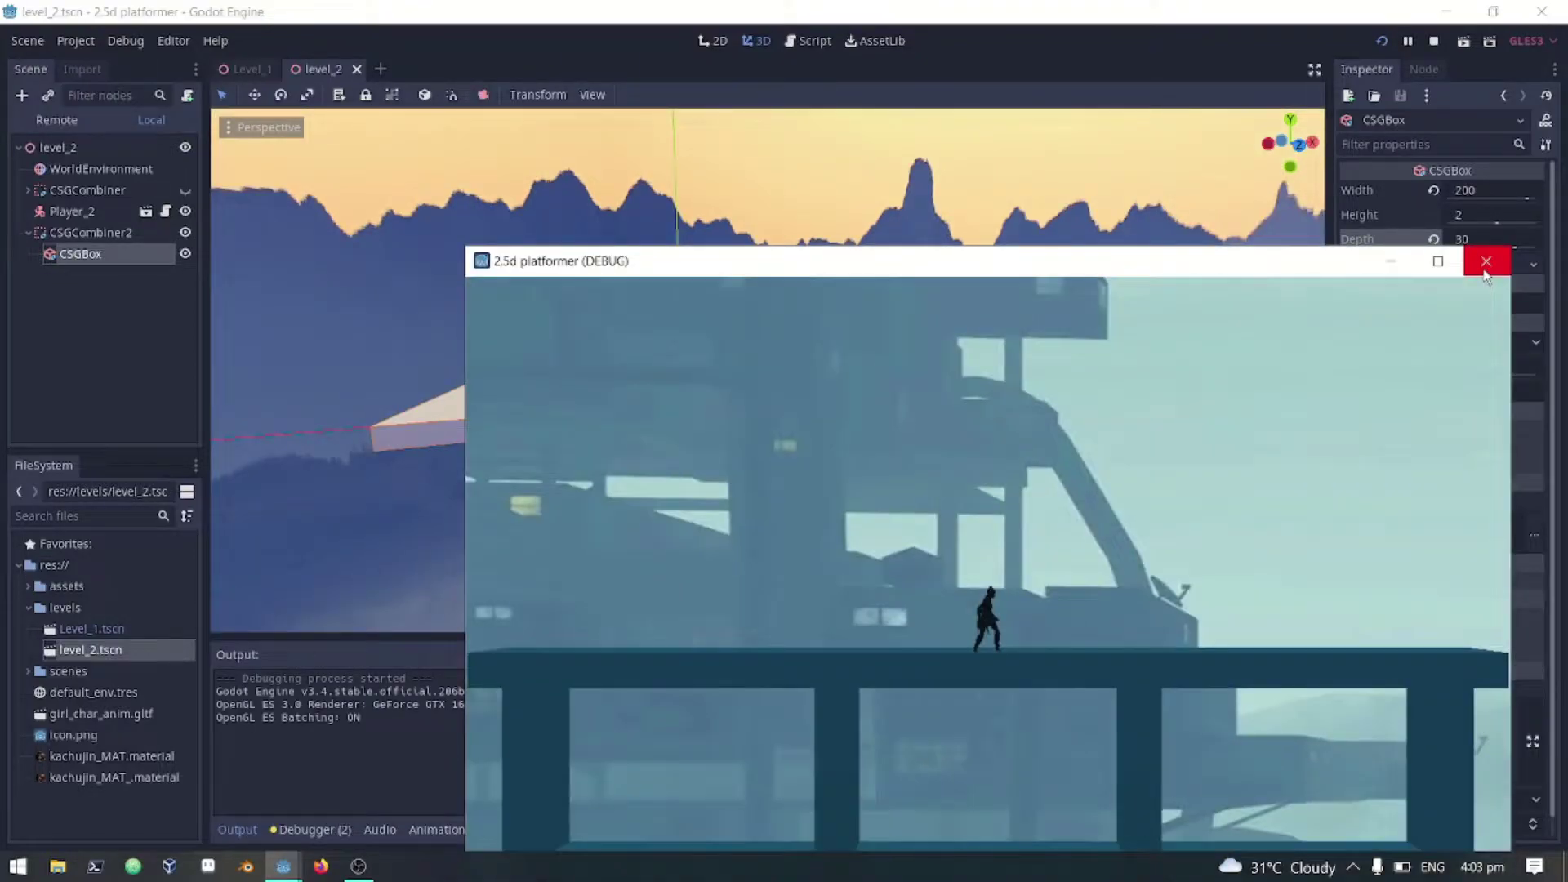
{"action": "left_click", "coordinate": [1486, 262]}
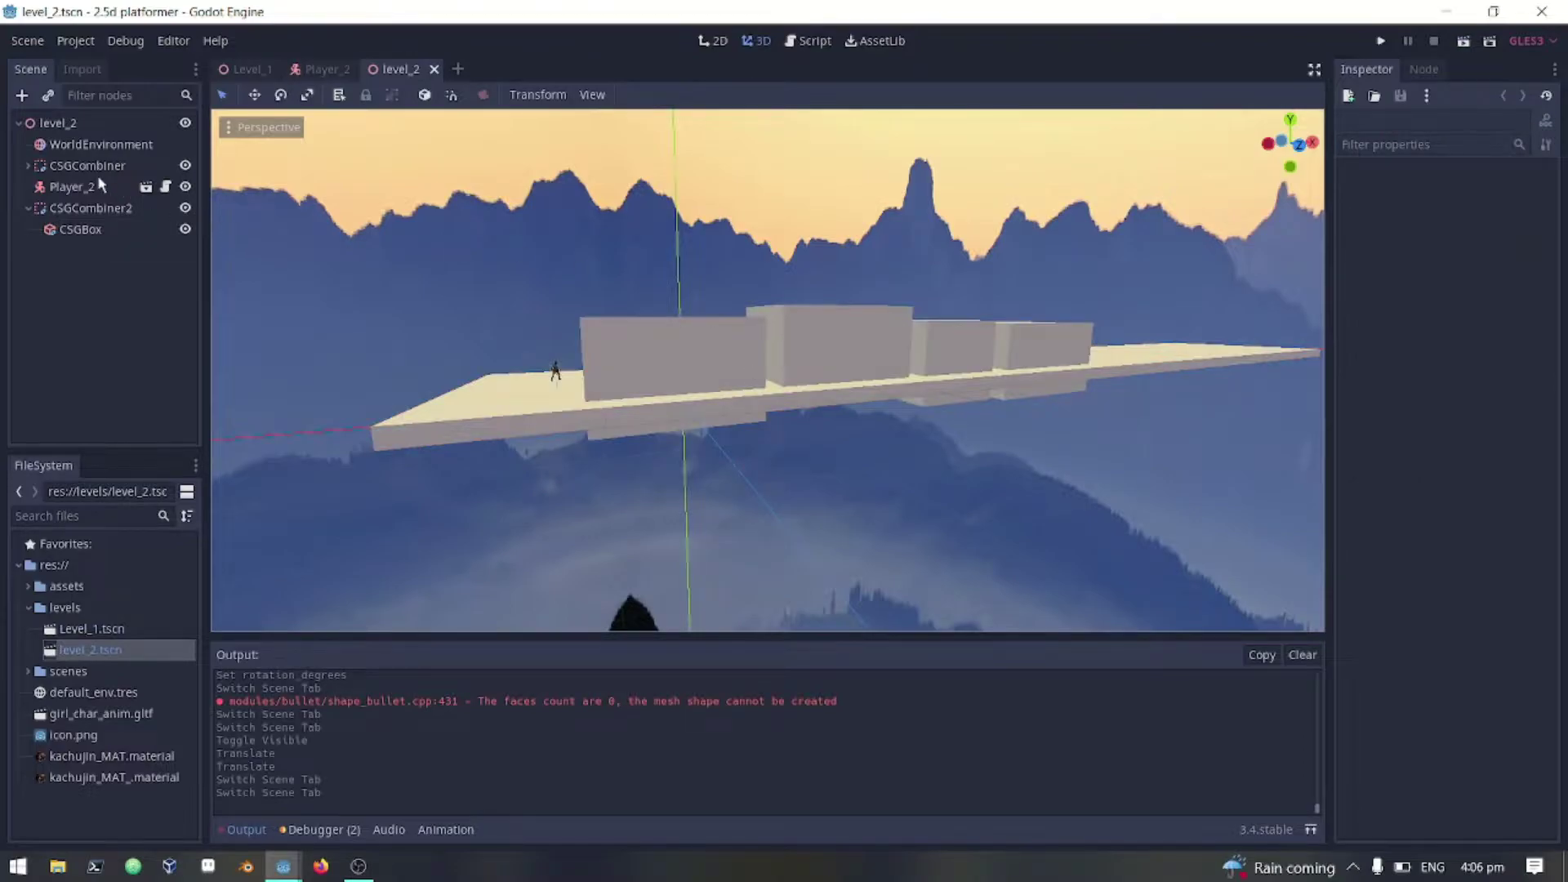
- Raise the original CSGCombiner and push it behind the player, to about X -5.1, Y 14.1, Z -13.2
{"action": "left_click", "coordinate": [88, 165]}
{"action": "left_click_drag", "start_coordinate": [678, 224], "coordinate": [684, 161]}
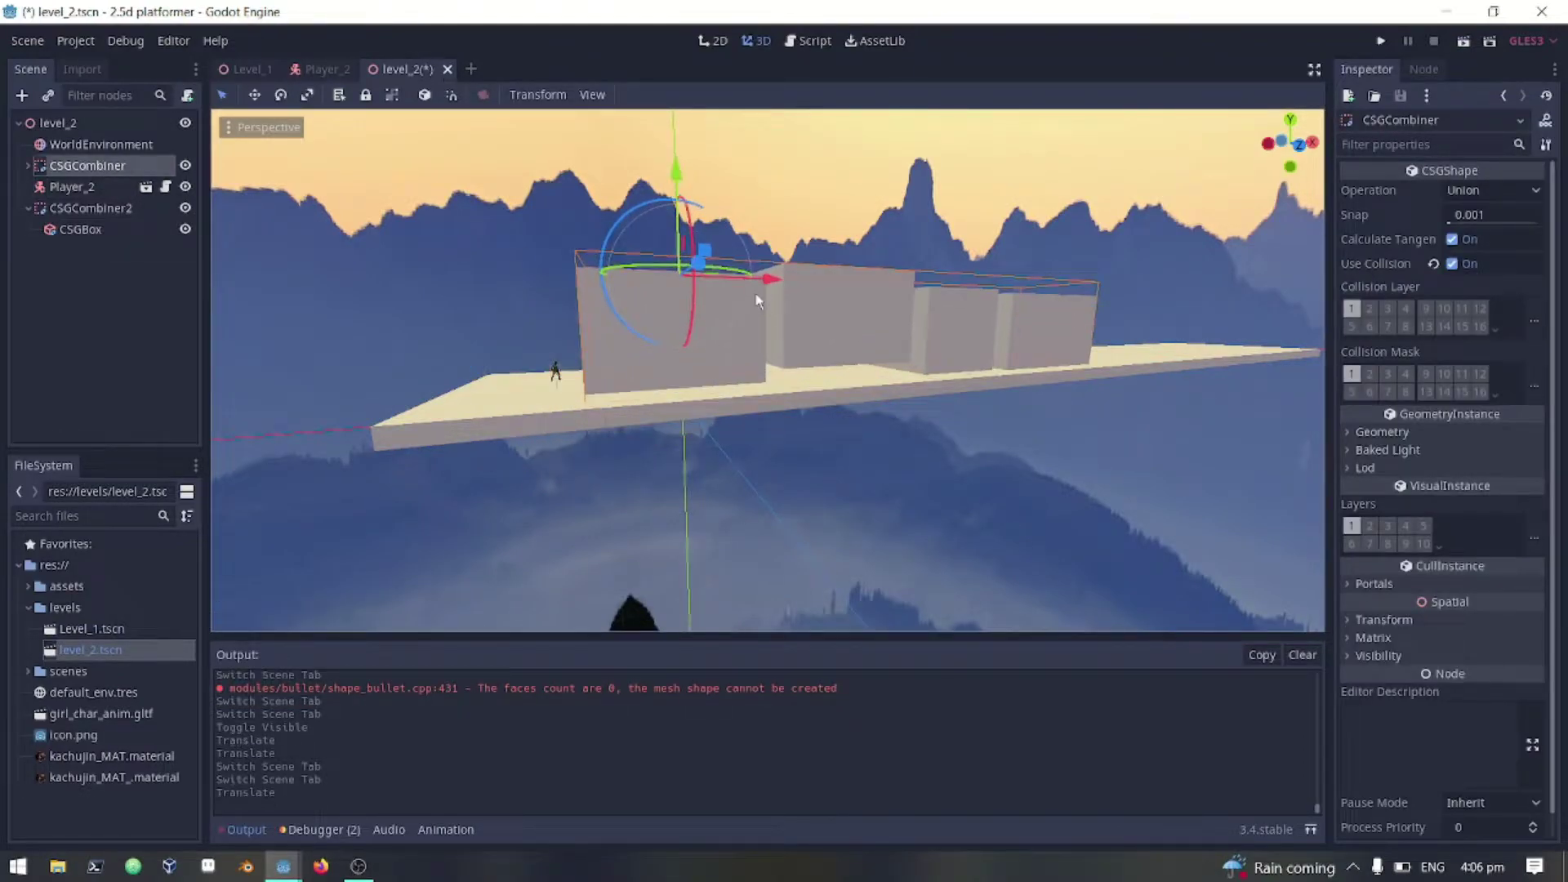
{"action": "left_click_drag", "start_coordinate": [767, 278], "coordinate": [634, 266]}
{"action": "key", "text": "ctrl+z"}
{"action": "middle_click_drag", "start_coordinate": [633, 266], "coordinate": [794, 362]}
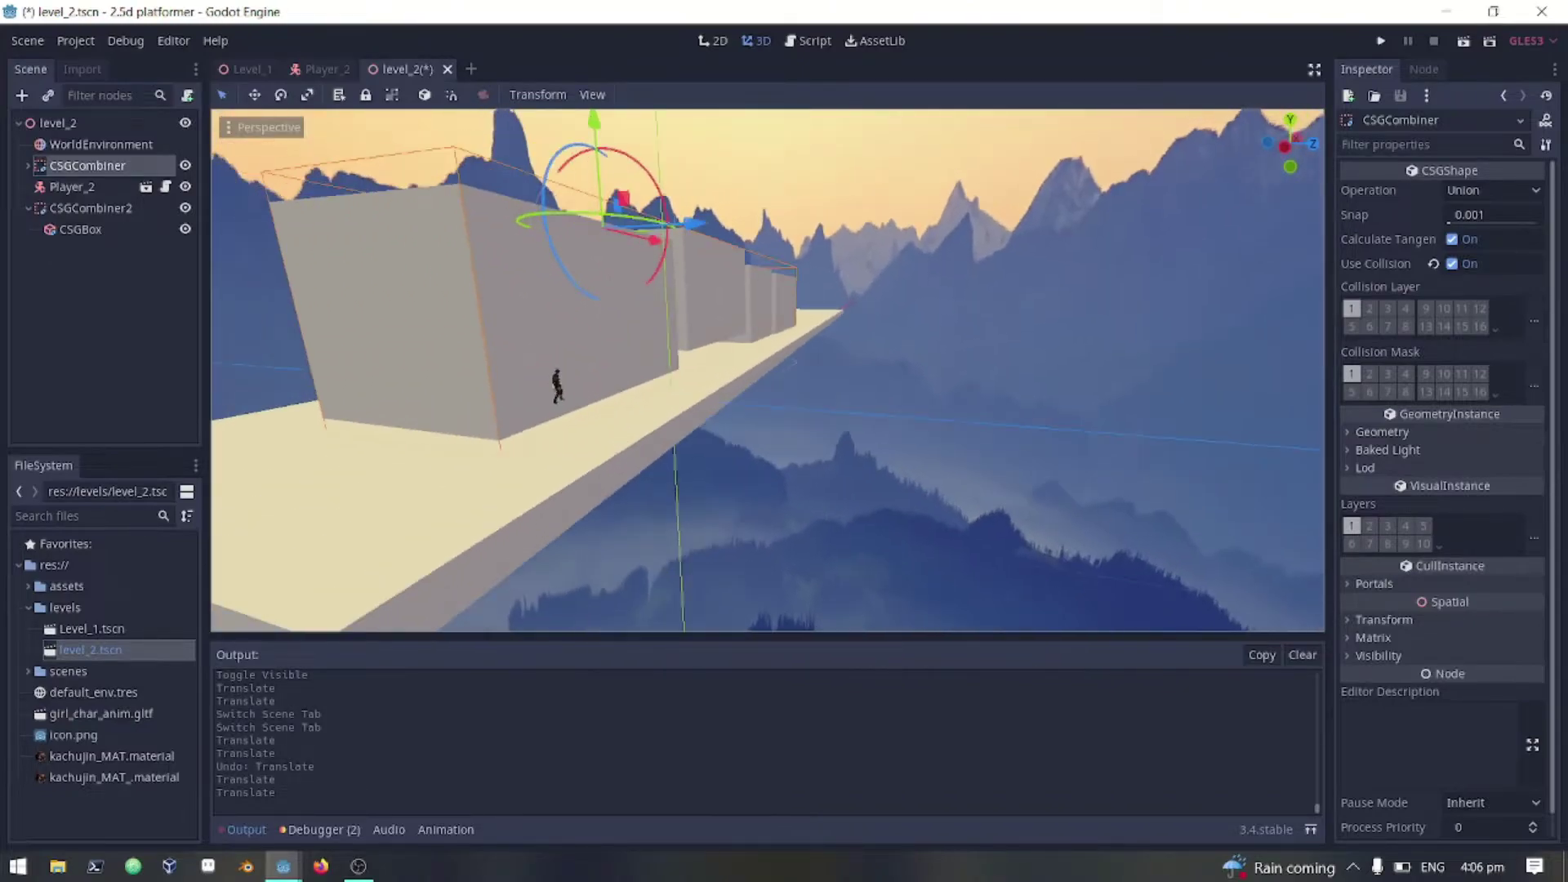
{"action": "right_click_drag", "start_coordinate": [794, 362], "coordinate": [696, 276]}
{"action": "left_click_drag", "start_coordinate": [964, 317], "coordinate": [890, 337]}
{"action": "middle_click_drag", "start_coordinate": [890, 337], "coordinate": [1065, 371]}
{"action": "middle_click_drag", "start_coordinate": [930, 311], "coordinate": [901, 309]}
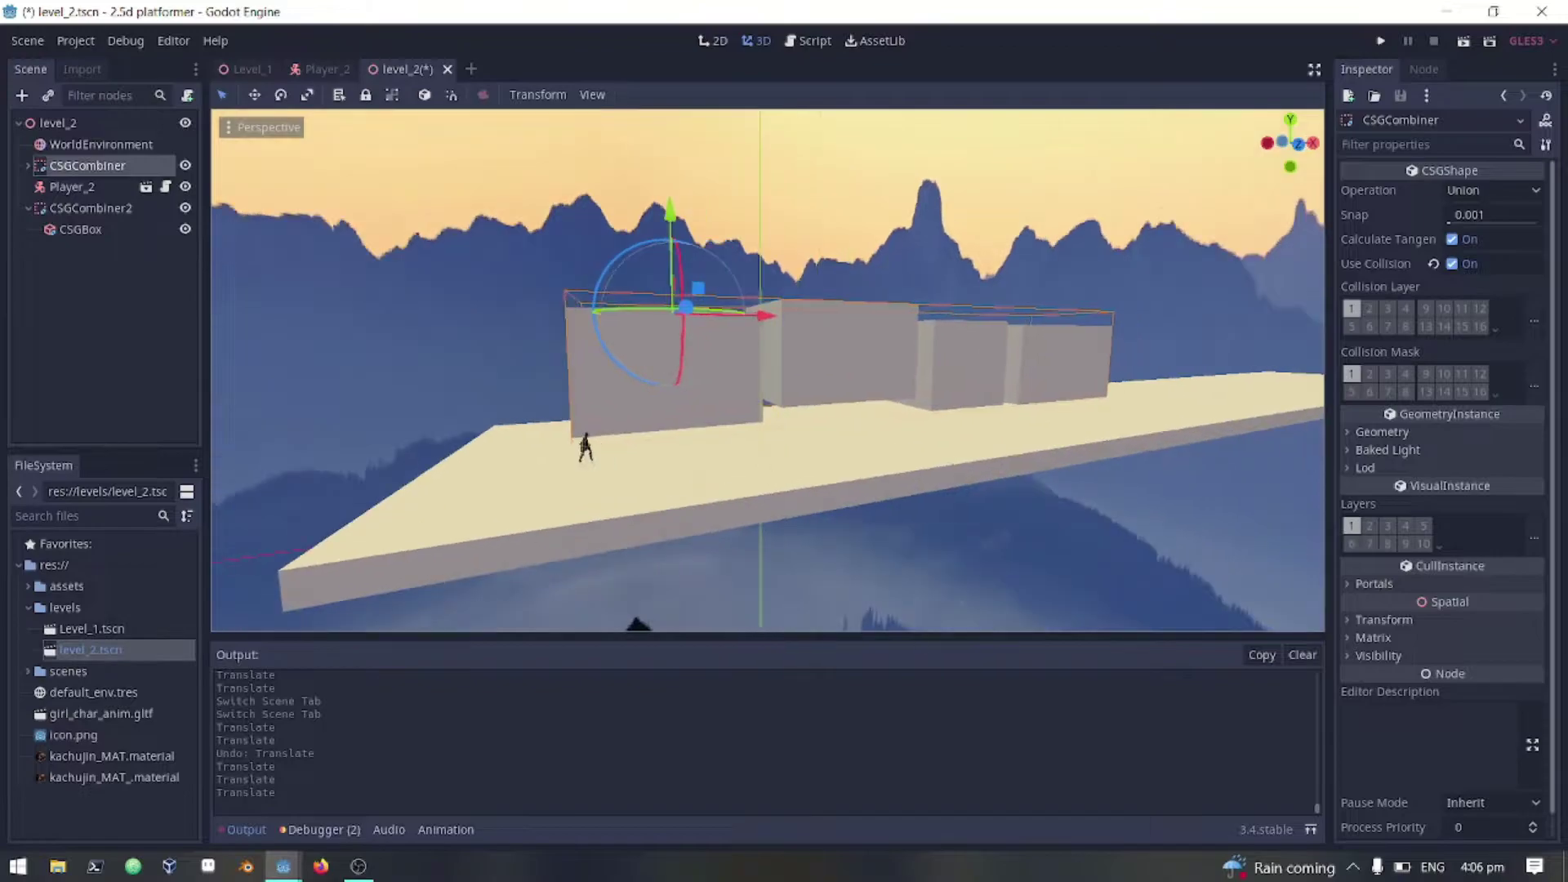
- Set the original CSGCombiner's scale to 0.7 on X and 2 on Y, trying 4 on Y first
{"action": "left_click", "coordinate": [1384, 620]}
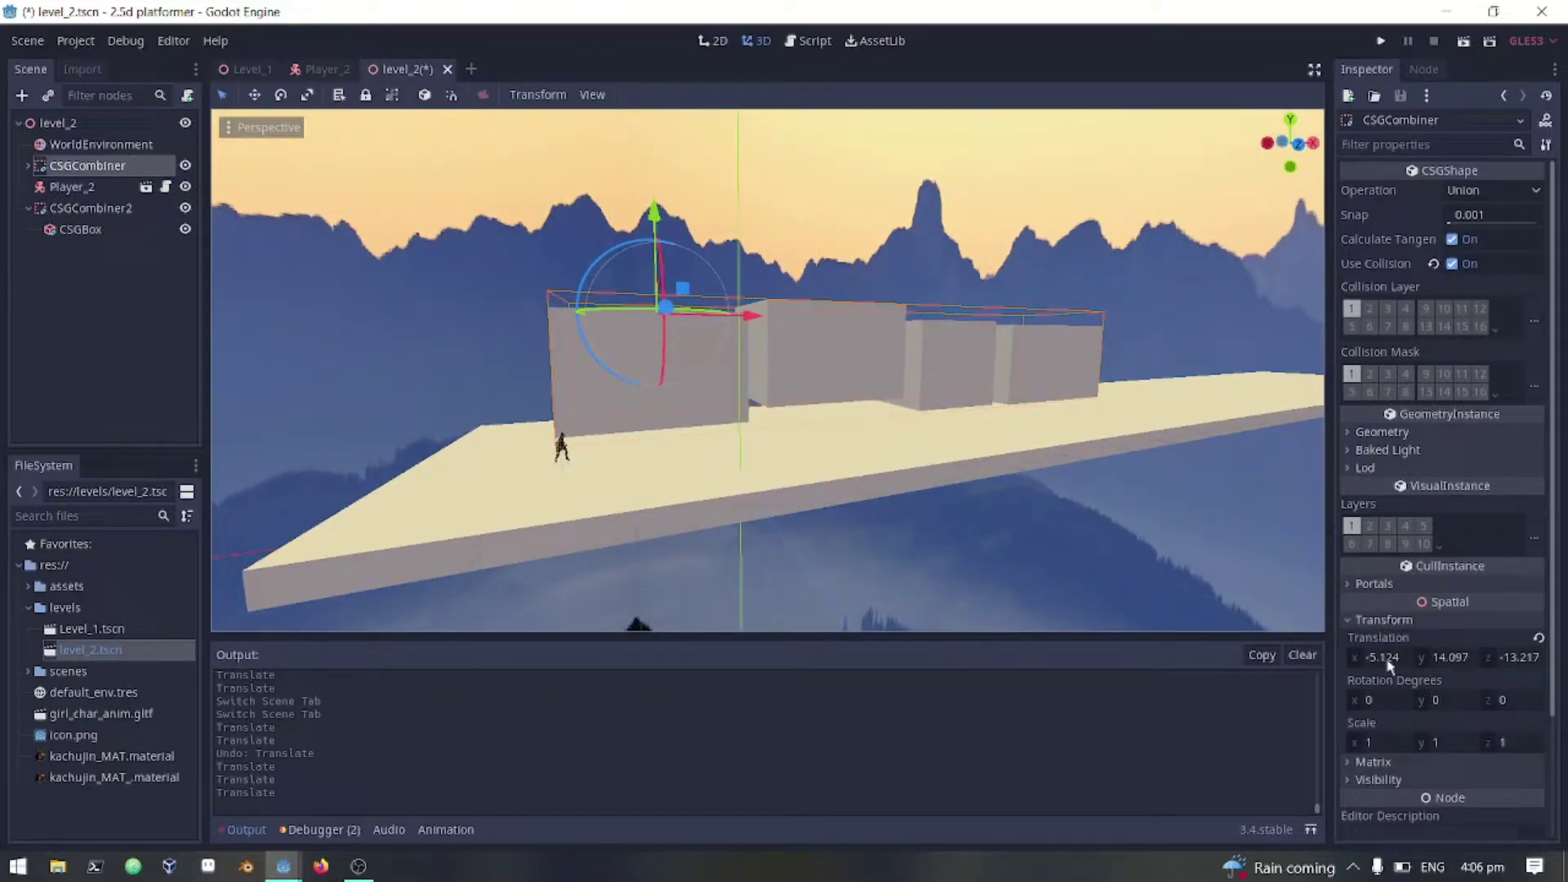
{"action": "left_click", "coordinate": [1387, 743]}
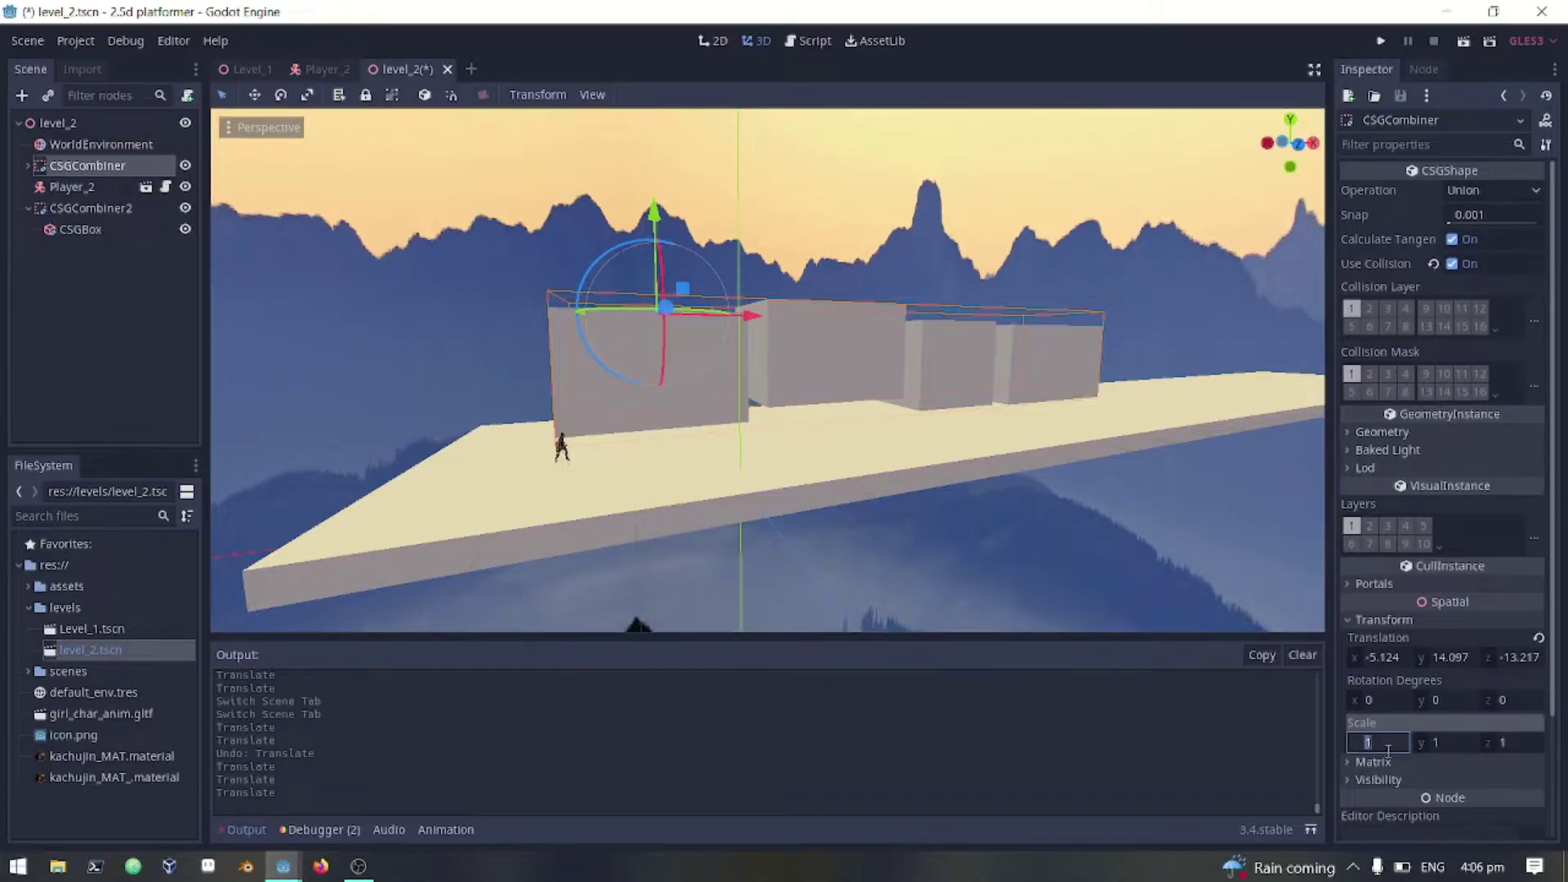
{"action": "type", "text": "0.7"}
{"action": "key", "text": "Return"}
{"action": "left_click", "coordinate": [1439, 741]}
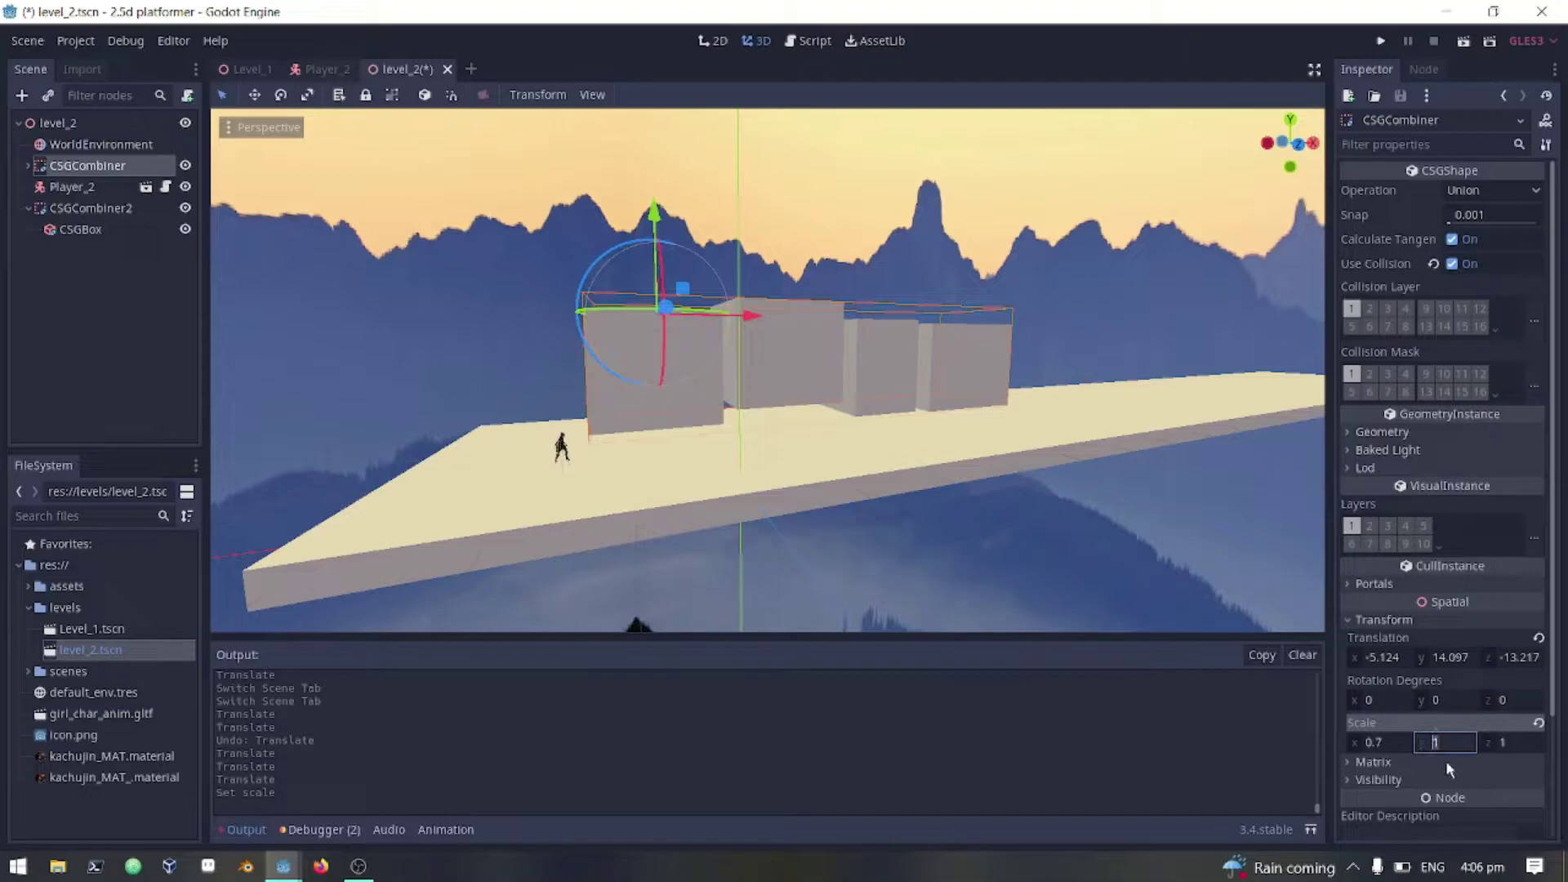
{"action": "type", "text": "4"}
{"action": "key", "text": "Return"}
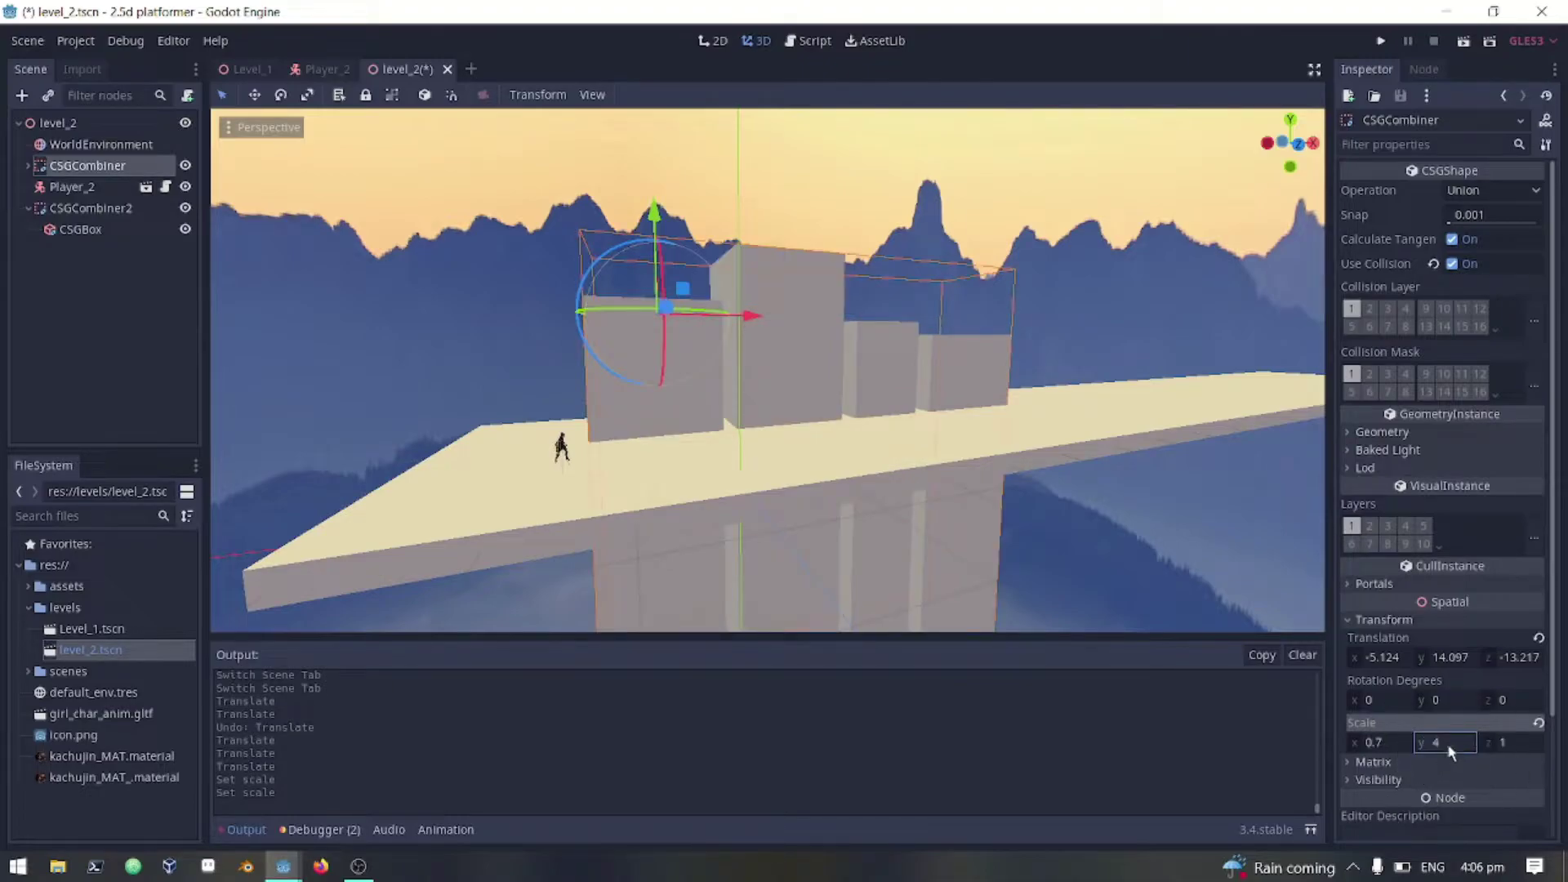
{"action": "type", "text": "2"}
{"action": "key", "text": "Return"}
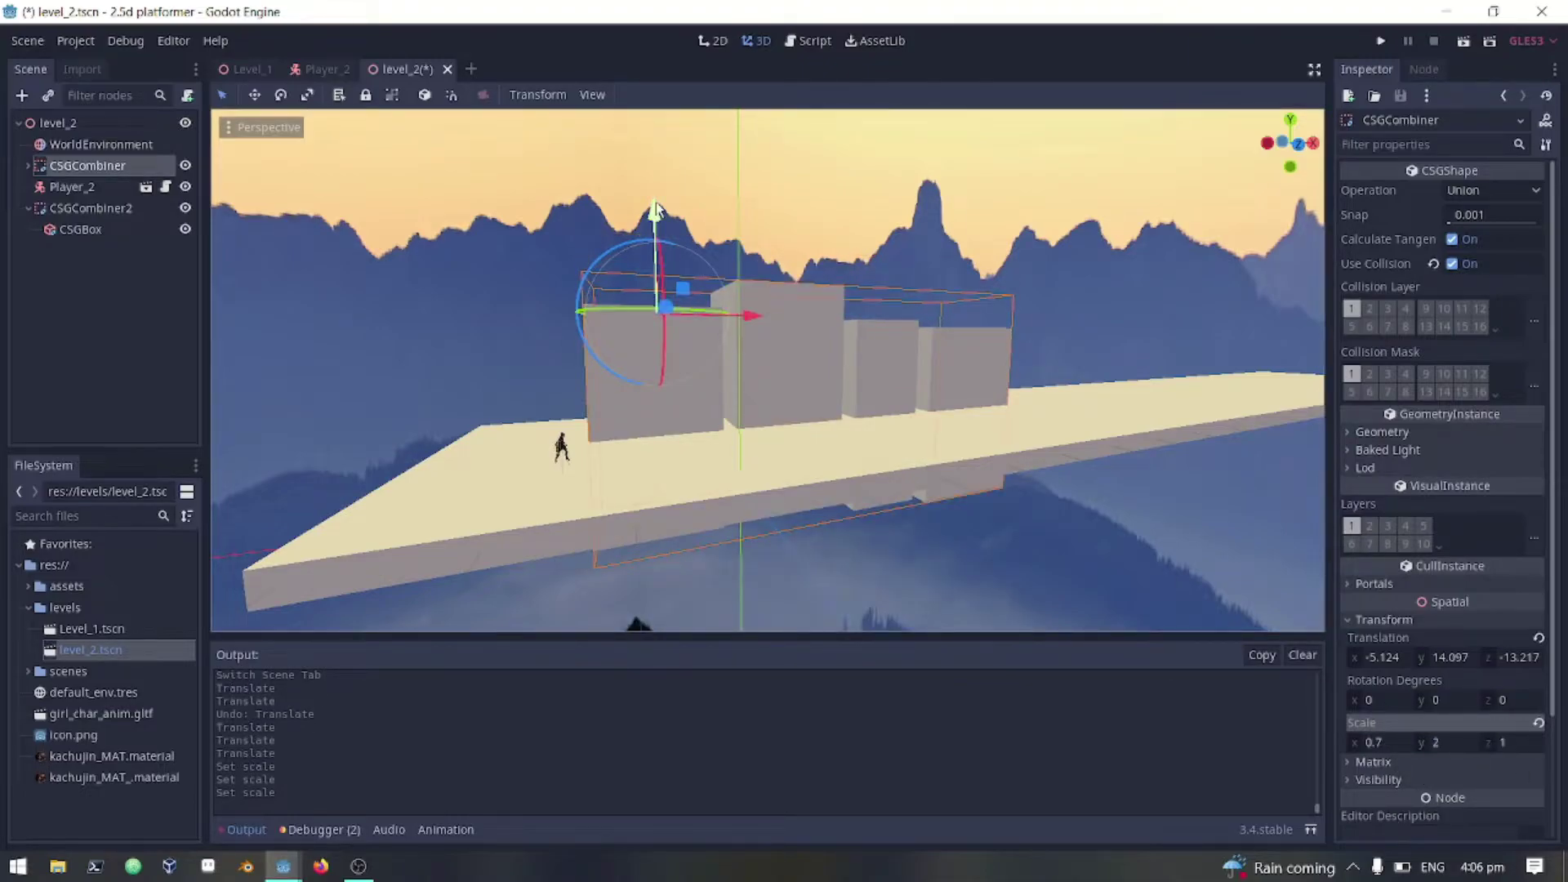
- Move the scaled CSGCombiner up to about Y 16.2 and closer to the player at about Z -8.3
{"action": "left_click_drag", "start_coordinate": [657, 208], "coordinate": [655, 185]}
{"action": "mouse_move", "coordinate": [666, 282]}
{"action": "left_mouse_down"}
{"action": "mouse_move", "coordinate": [647, 307]}
{"action": "mouse_move", "coordinate": [683, 265]}
{"action": "left_mouse_up"}
{"action": "middle_click_drag", "start_coordinate": [708, 382], "coordinate": [964, 463]}
{"action": "mouse_move", "coordinate": [924, 311]}
{"action": "left_mouse_down"}
{"action": "mouse_move", "coordinate": [865, 320]}
{"action": "mouse_move", "coordinate": [893, 316]}
{"action": "left_mouse_up"}
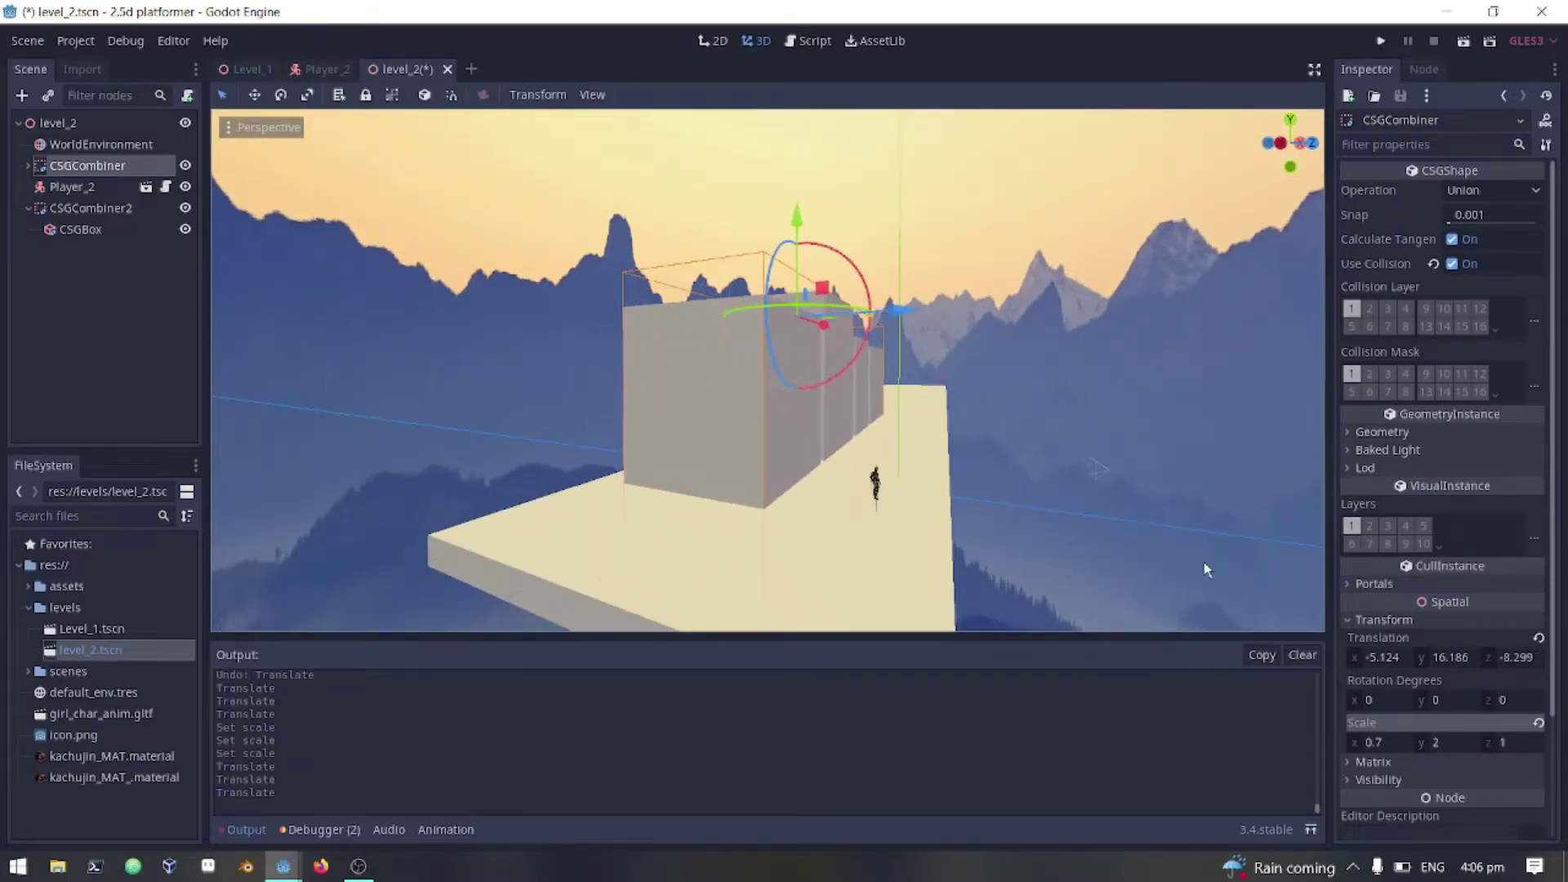
- Set the CSGCombiner's Z scale to 0.5 and save the level_2 scene
{"action": "left_click", "coordinate": [1507, 741]}
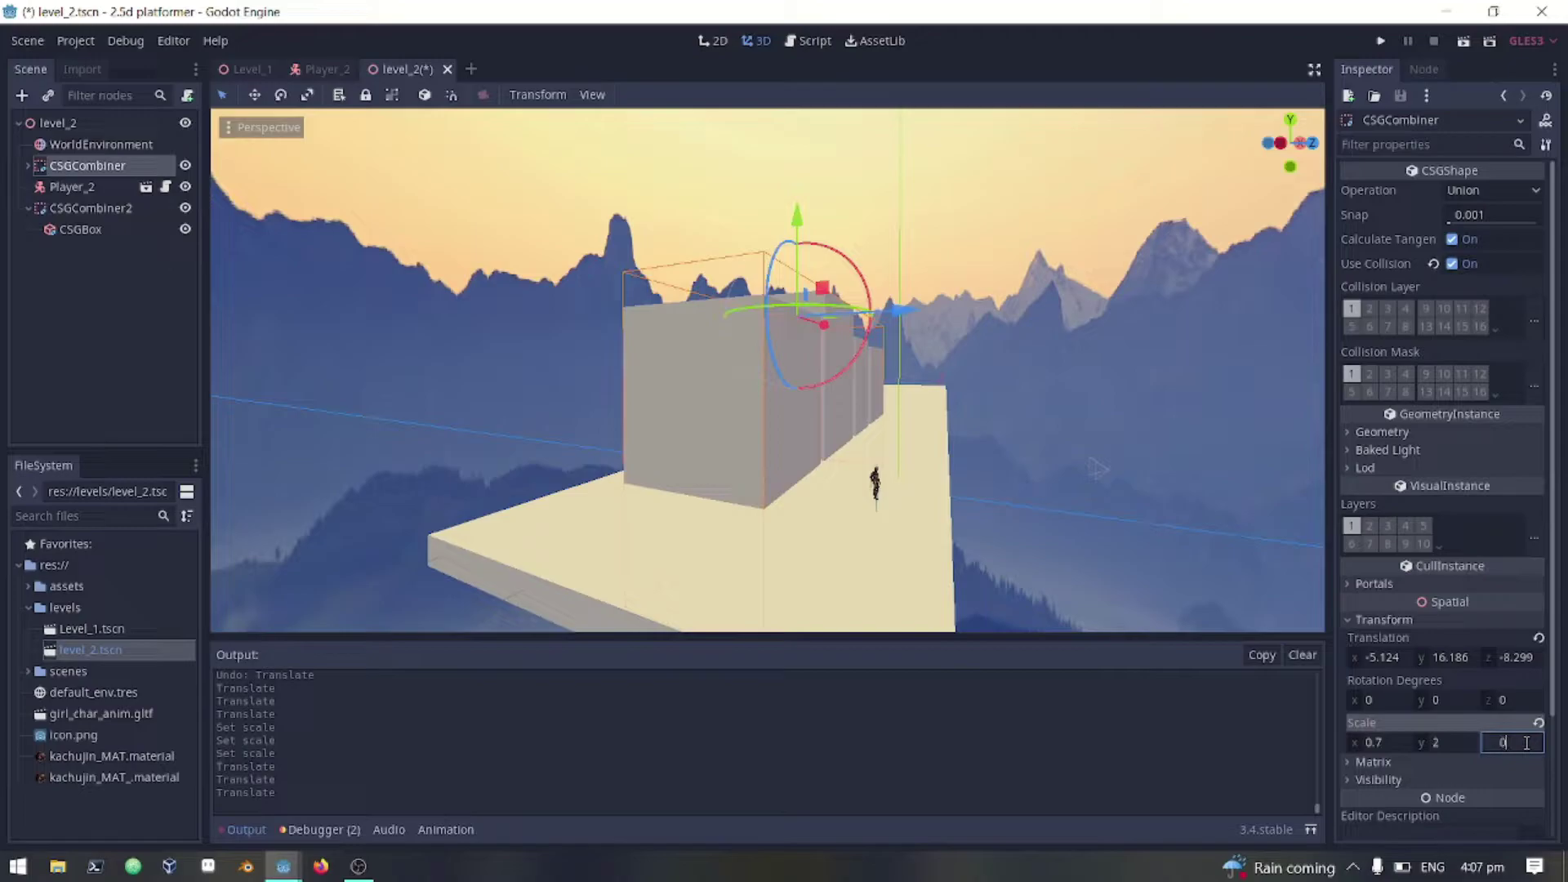
{"action": "key", "text": "Return"}
{"action": "key", "text": "ctrl+s"}
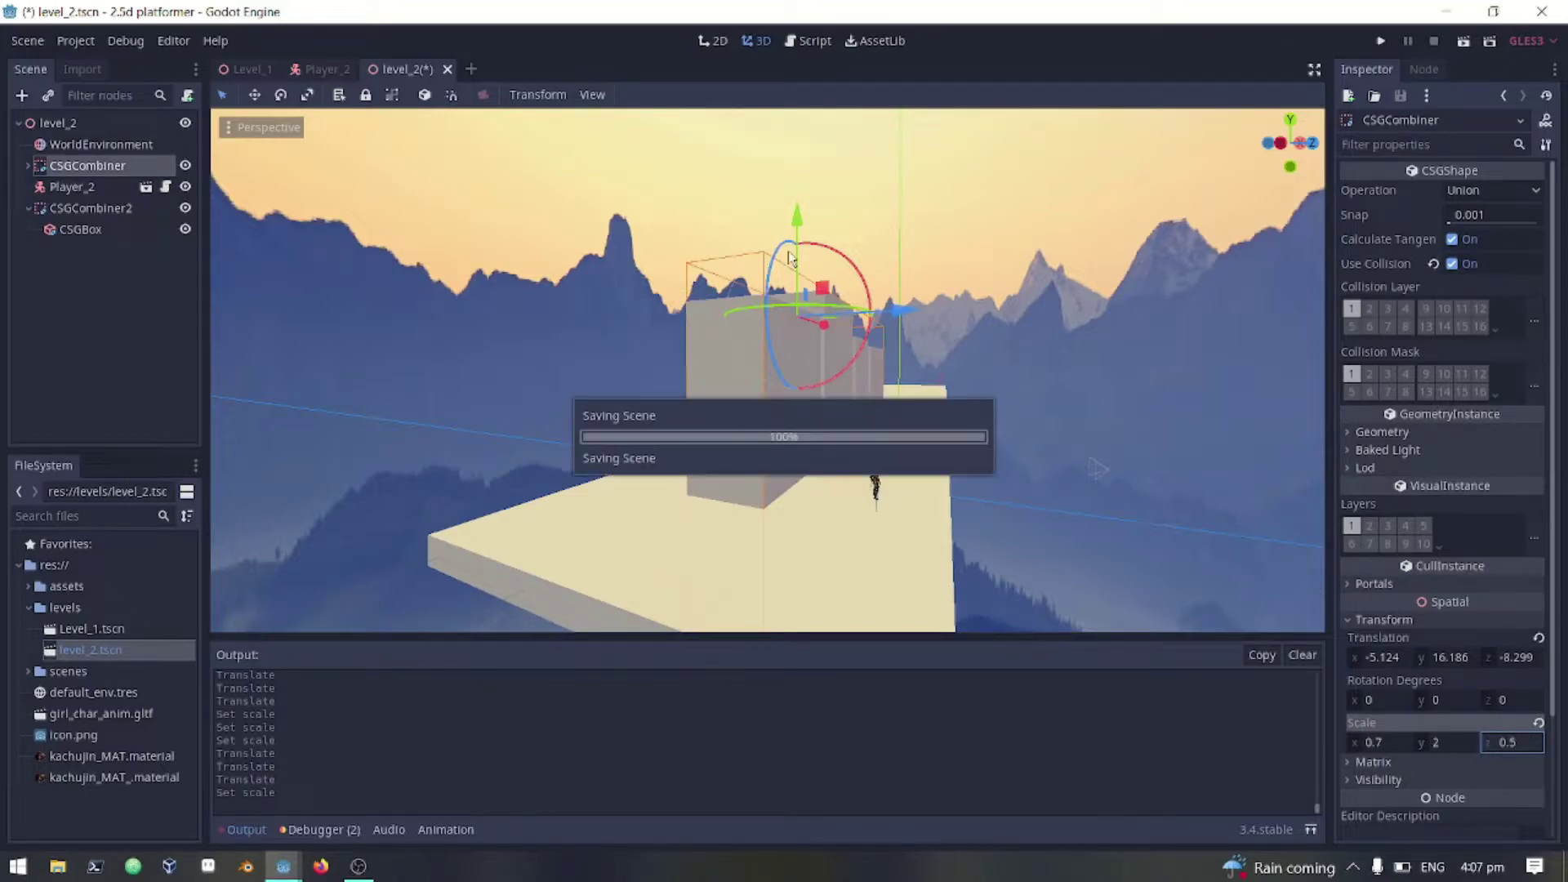
- Push CSGBox2 slightly back inside the original CSGCombiner and push the first block, CSGBox, farther behind the player
{"action": "middle_click_drag", "start_coordinate": [1266, 531], "coordinate": [706, 351]}
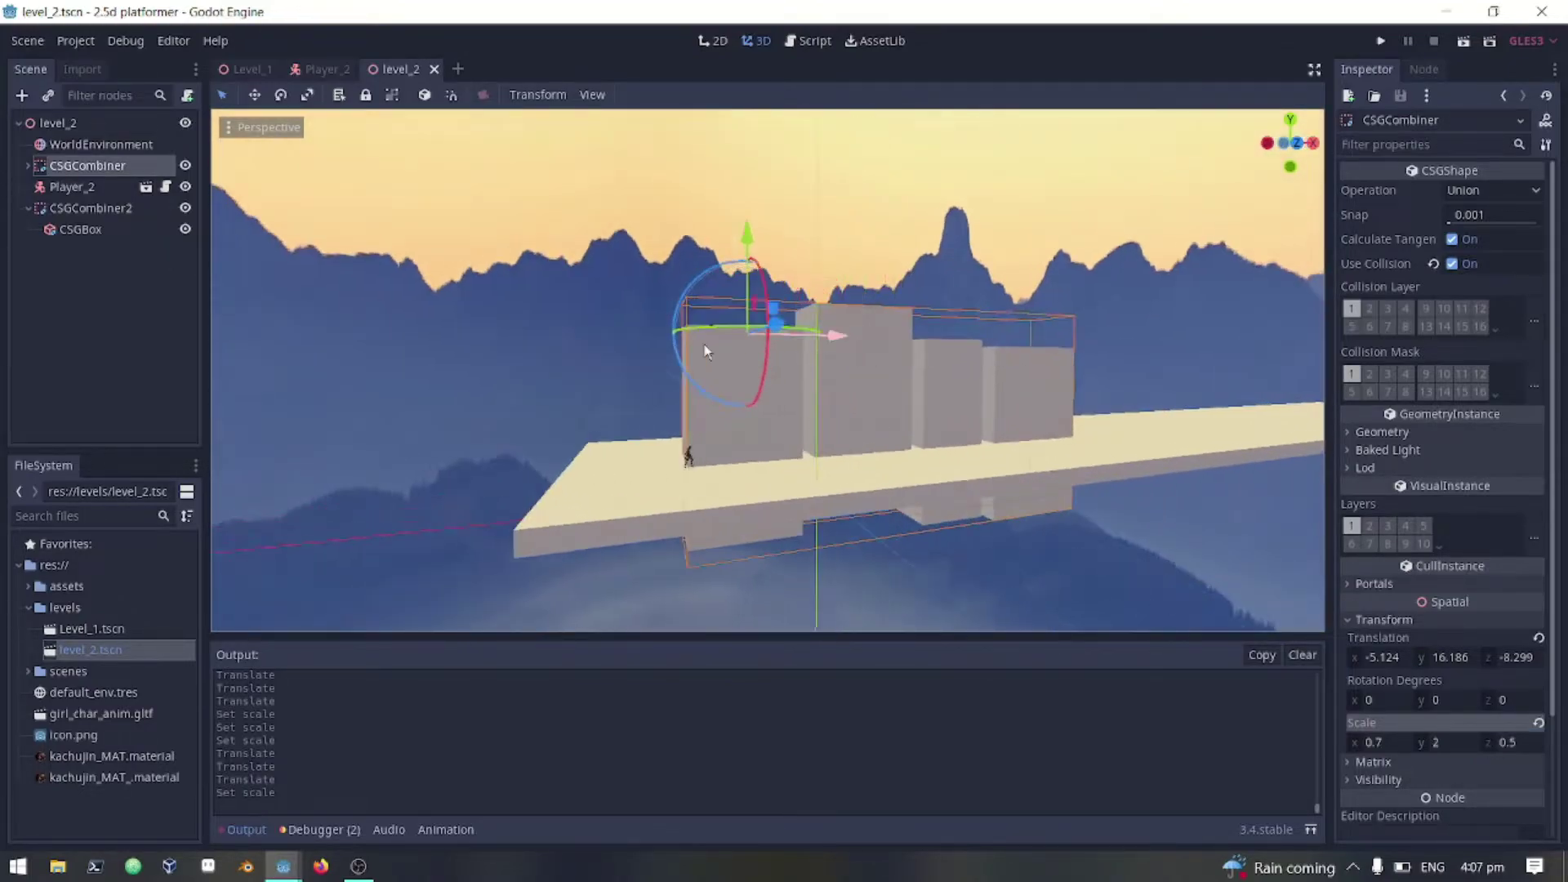
{"action": "left_click", "coordinate": [25, 164]}
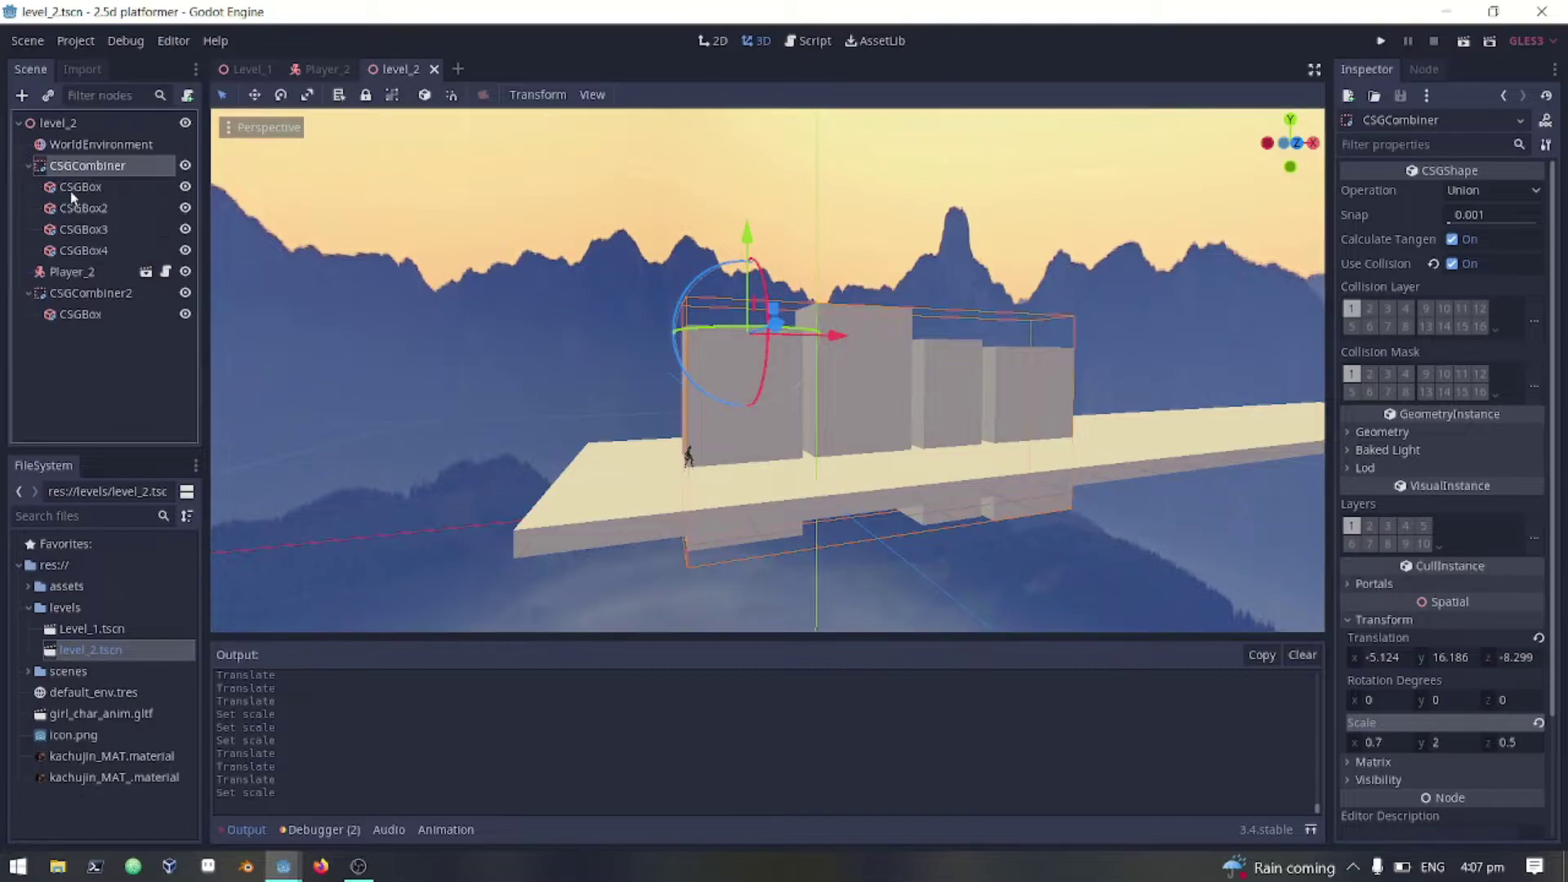
{"action": "left_click", "coordinate": [878, 405]}
{"action": "left_click_drag", "start_coordinate": [926, 414], "coordinate": [914, 412]}
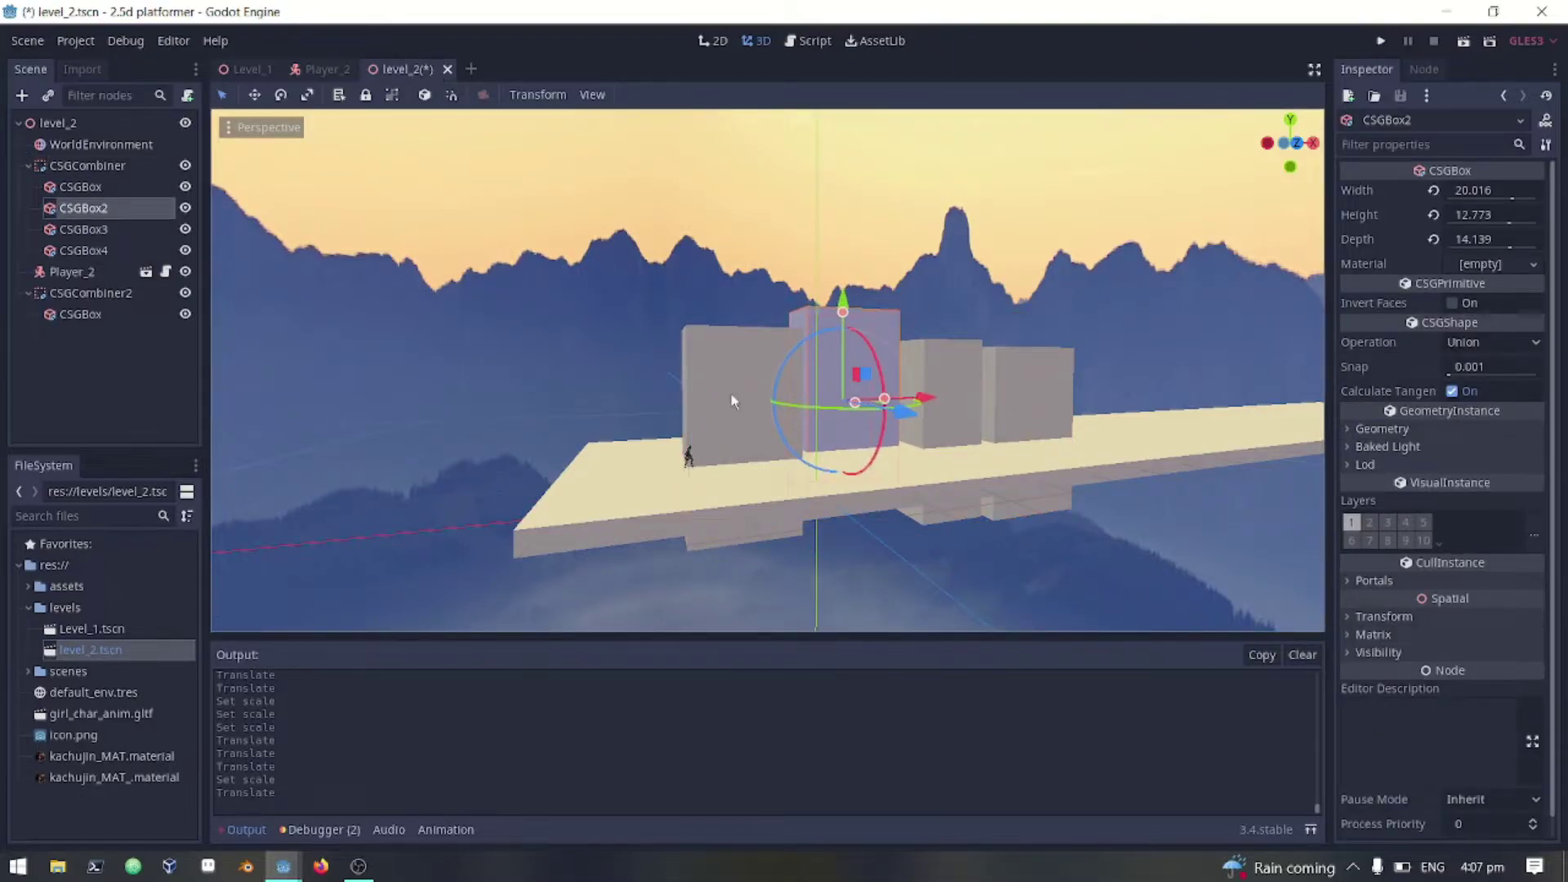
{"action": "left_click", "coordinate": [709, 384]}
{"action": "left_click_drag", "start_coordinate": [820, 424], "coordinate": [695, 445]}
- Shift CSGBox4 slightly away from its neighbour and push CSGBox3 back about 4.3 units along Z
{"action": "left_click", "coordinate": [988, 375]}
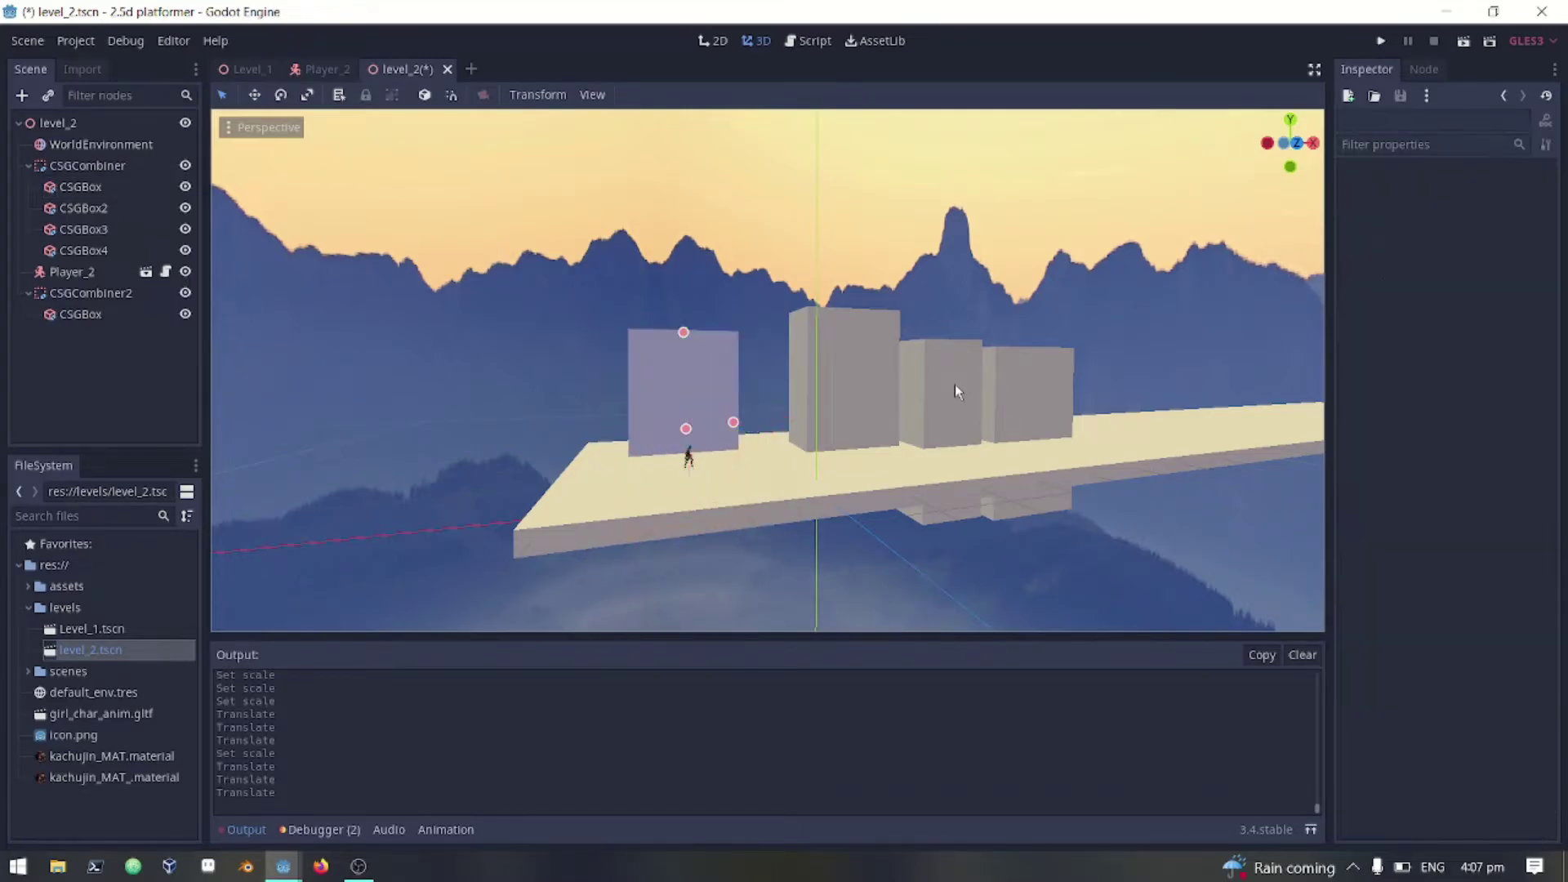
{"action": "left_click", "coordinate": [86, 251]}
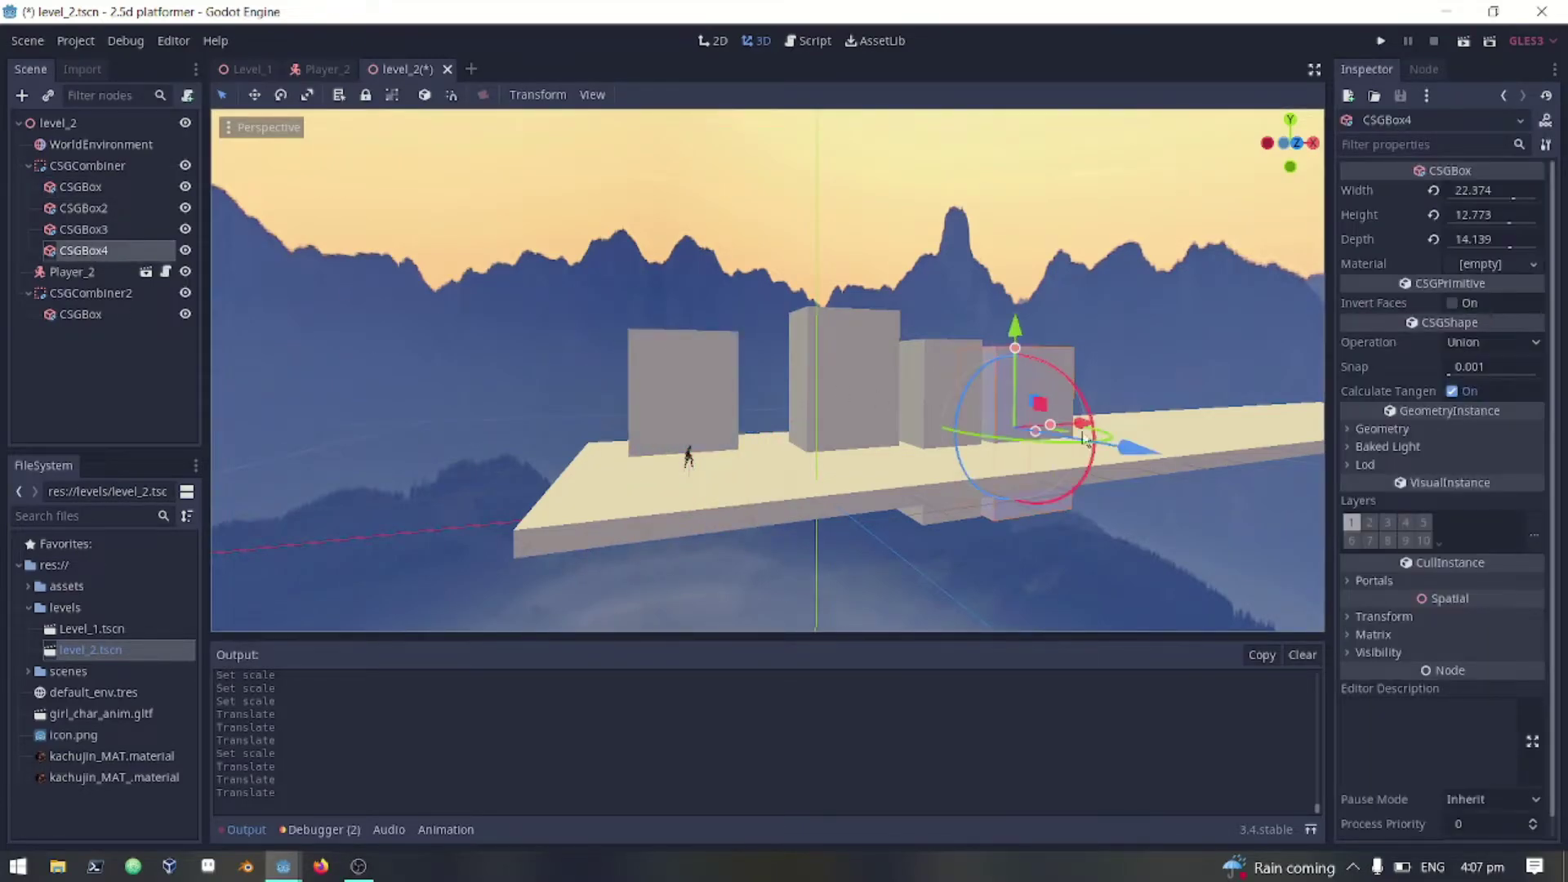
{"action": "left_click_drag", "start_coordinate": [1149, 468], "coordinate": [1152, 470]}
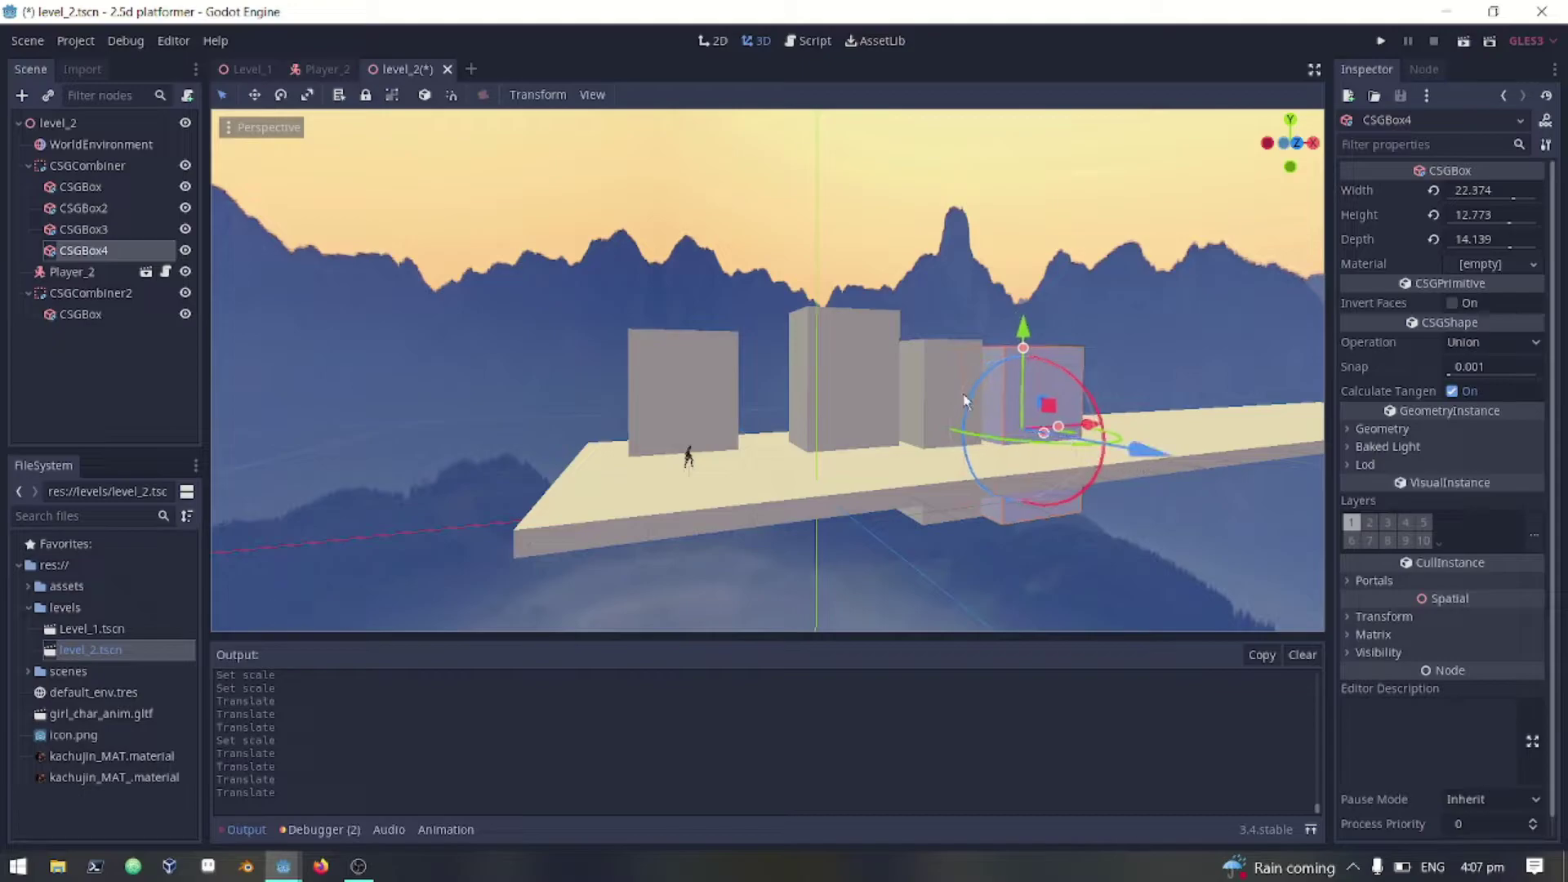
{"action": "left_click", "coordinate": [160, 236]}
{"action": "left_click_drag", "start_coordinate": [1074, 439], "coordinate": [1007, 437]}
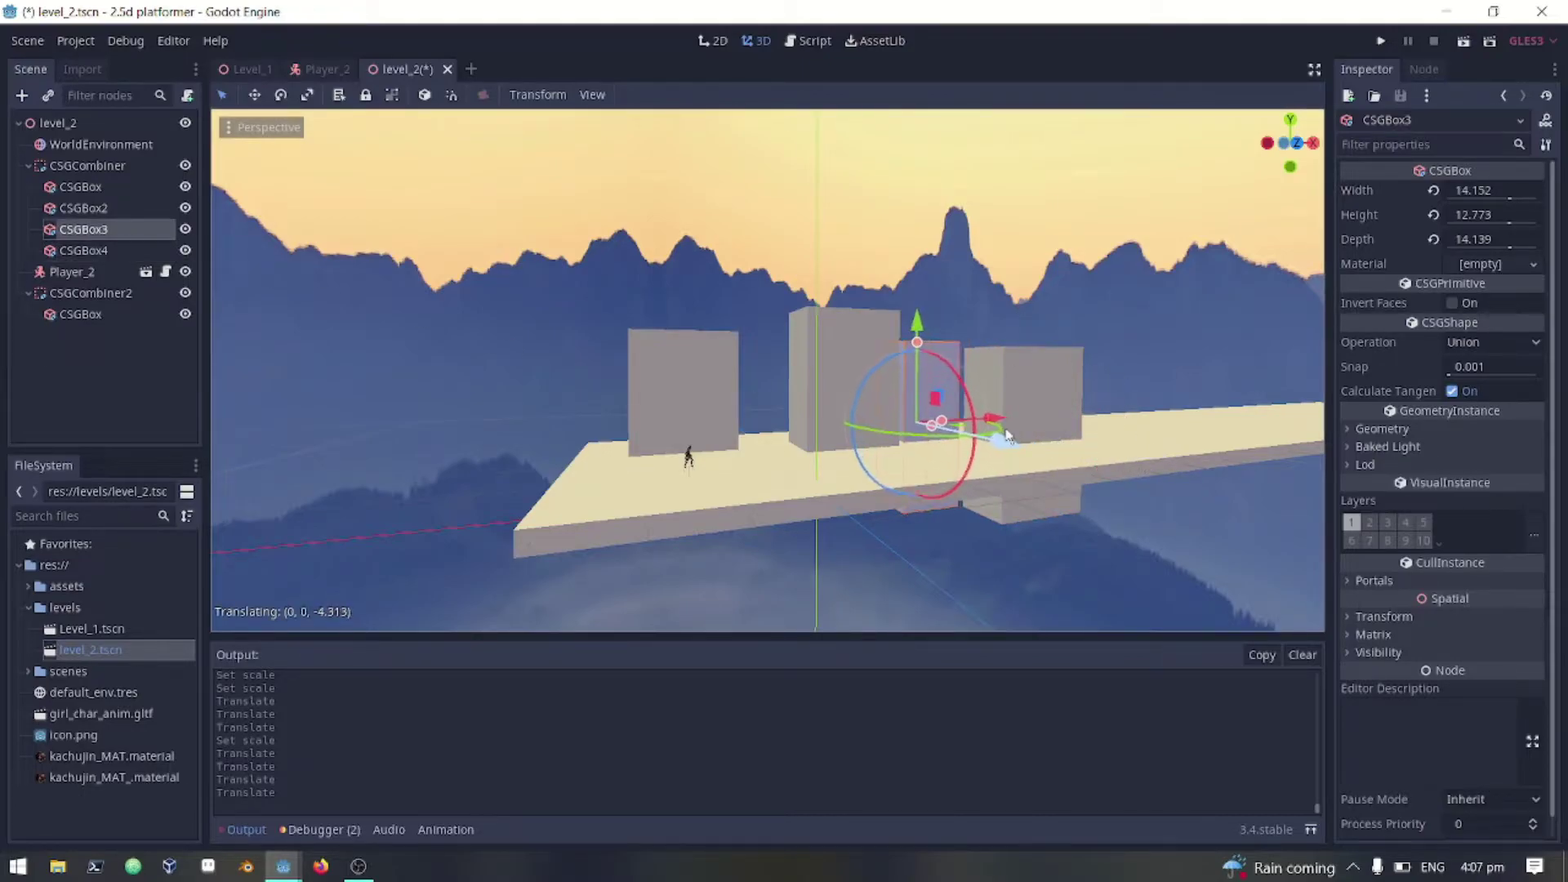
{"action": "middle_click_drag", "start_coordinate": [1137, 434], "coordinate": [1076, 434]}
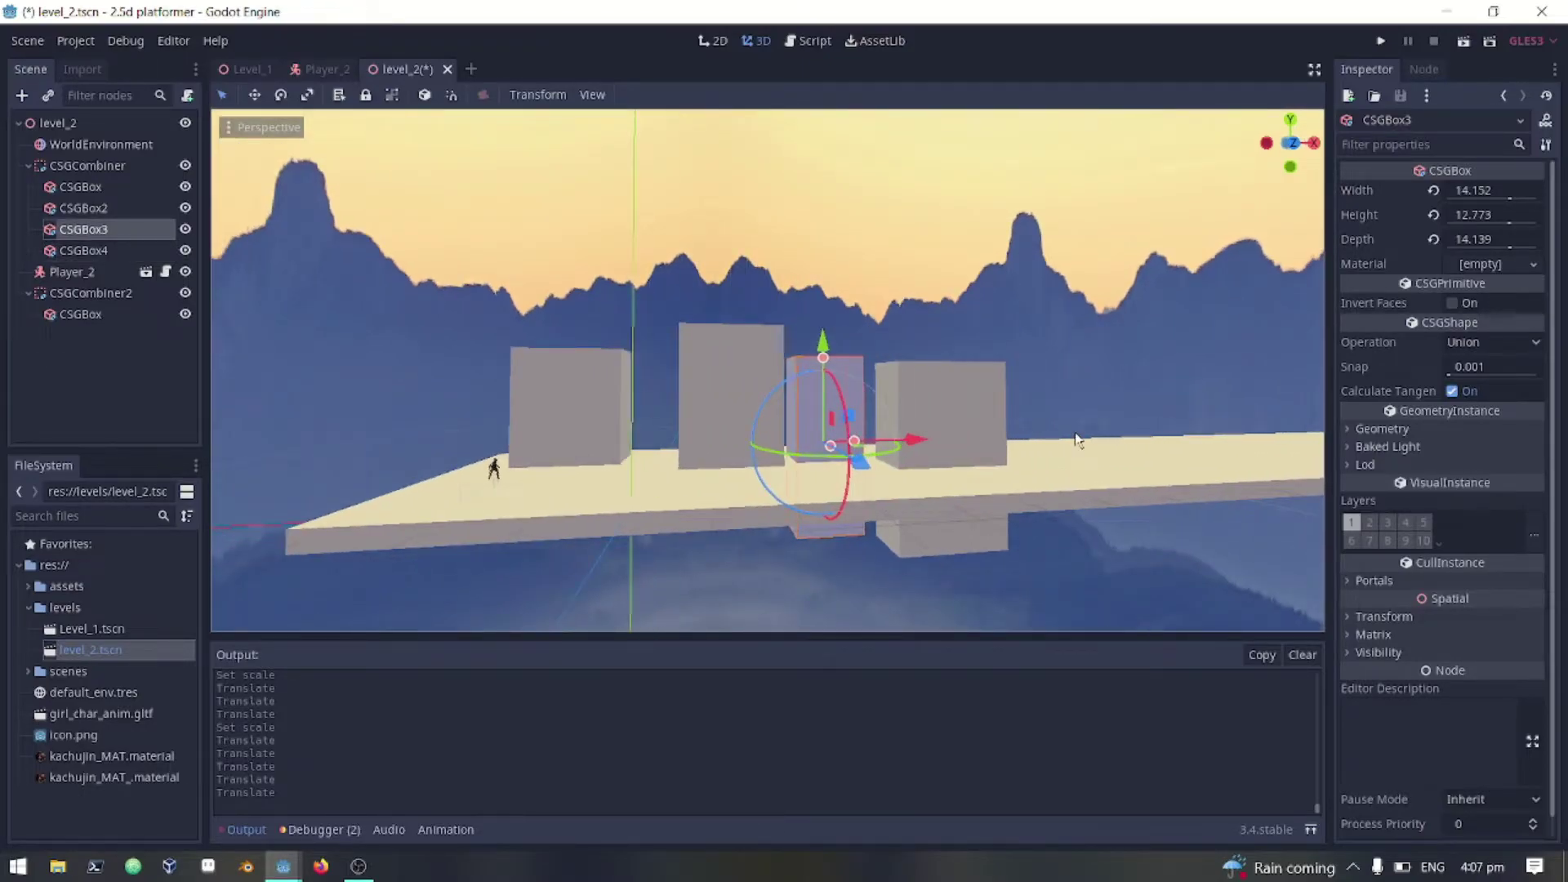
- Play the level_2 scene and run and jump the player along the floor past the background blocks
{"action": "key", "text": "F6"}
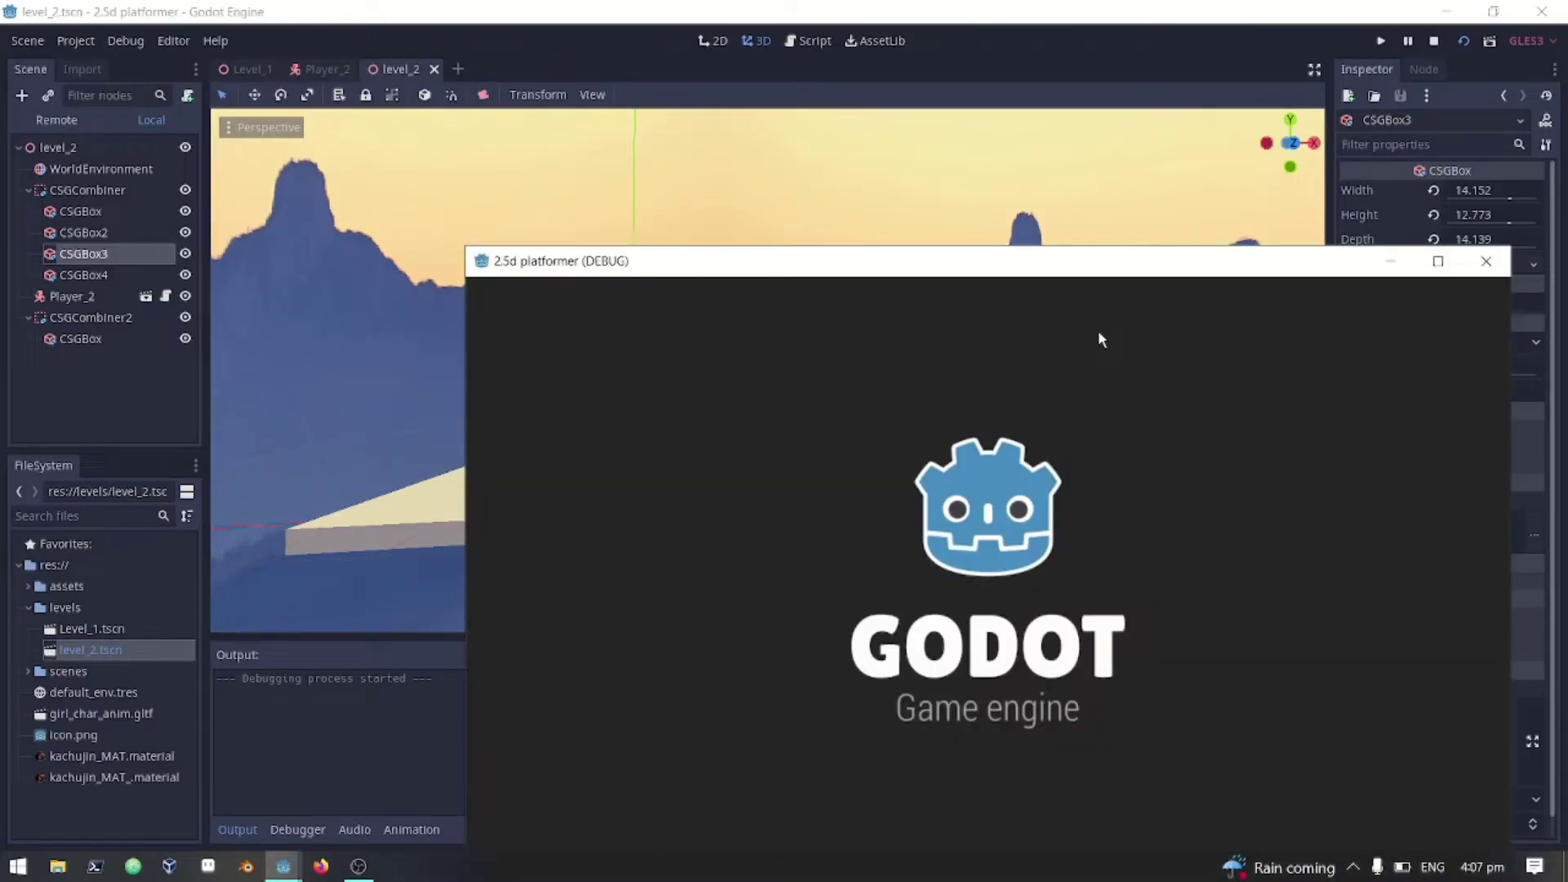
{"action": "key", "text": "Right"}
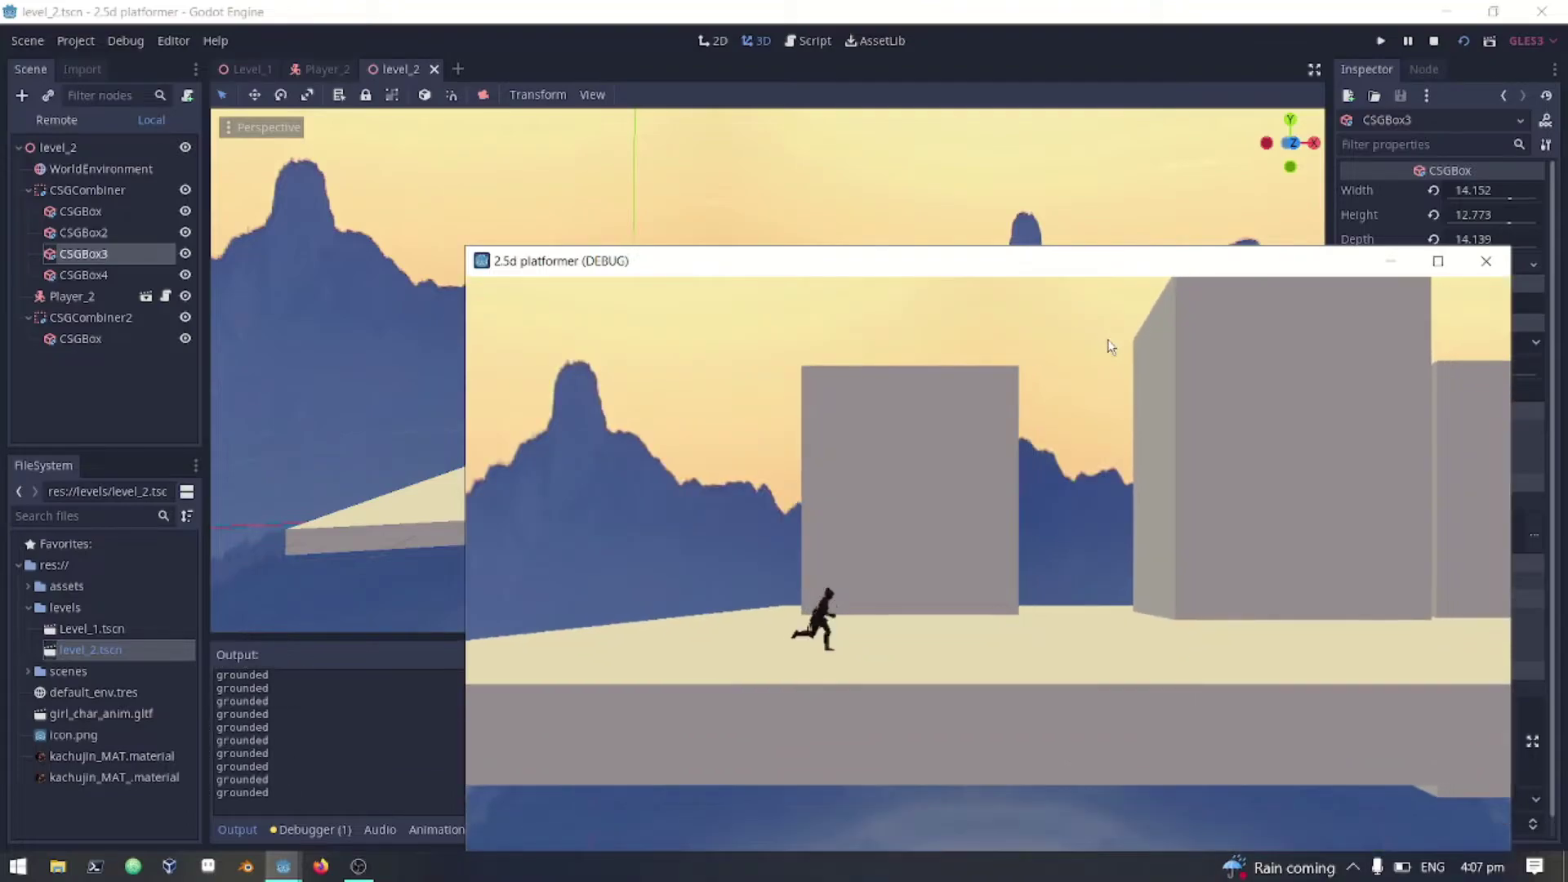
{"action": "key", "text": "Right"}
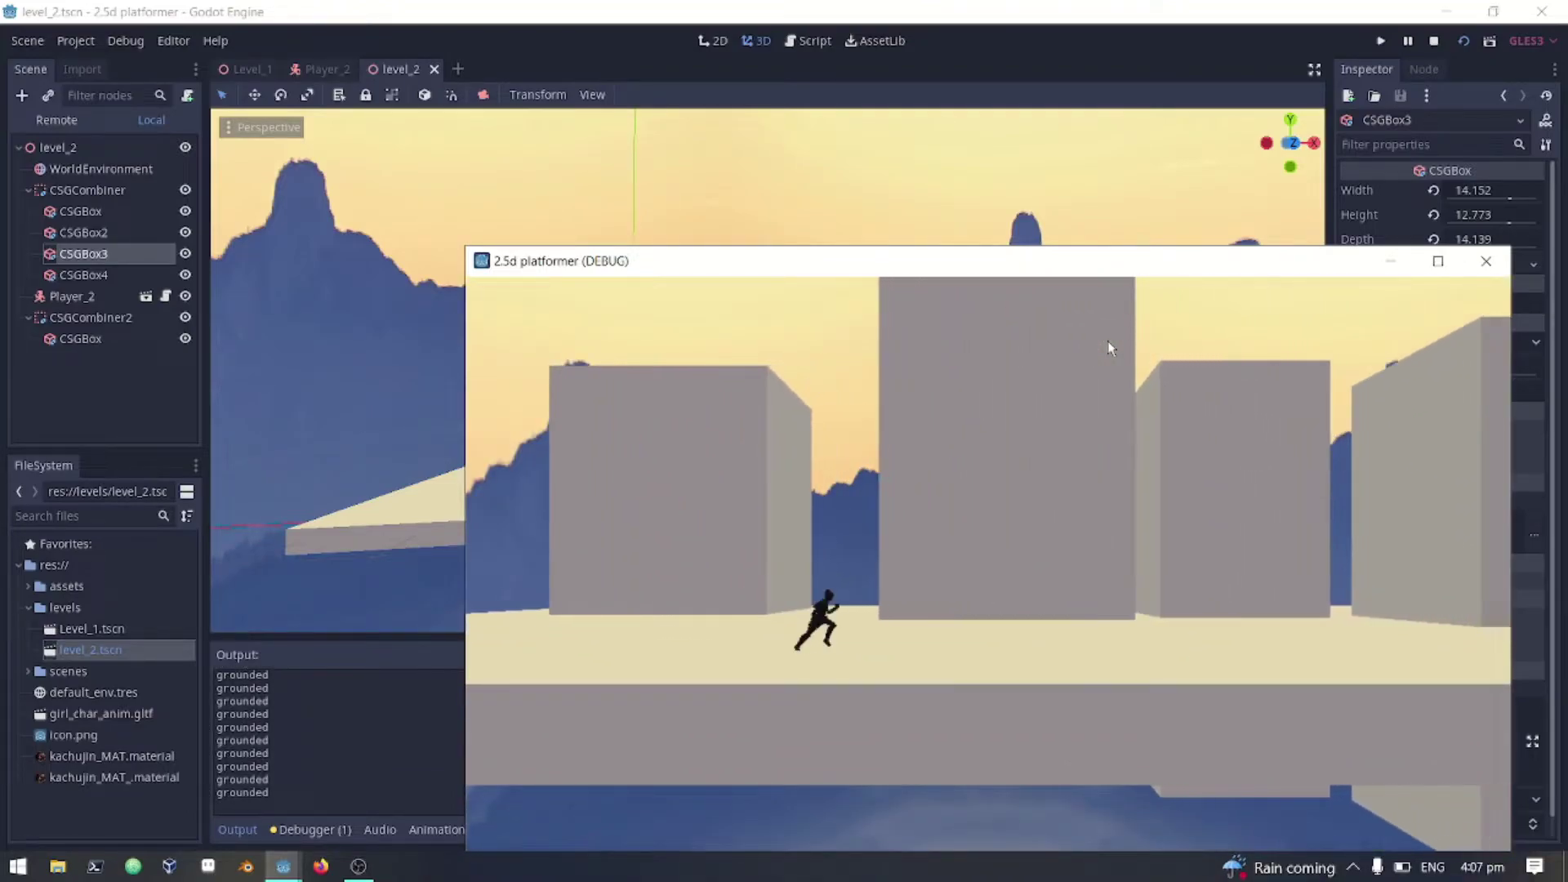
{"action": "key", "text": "Right"}
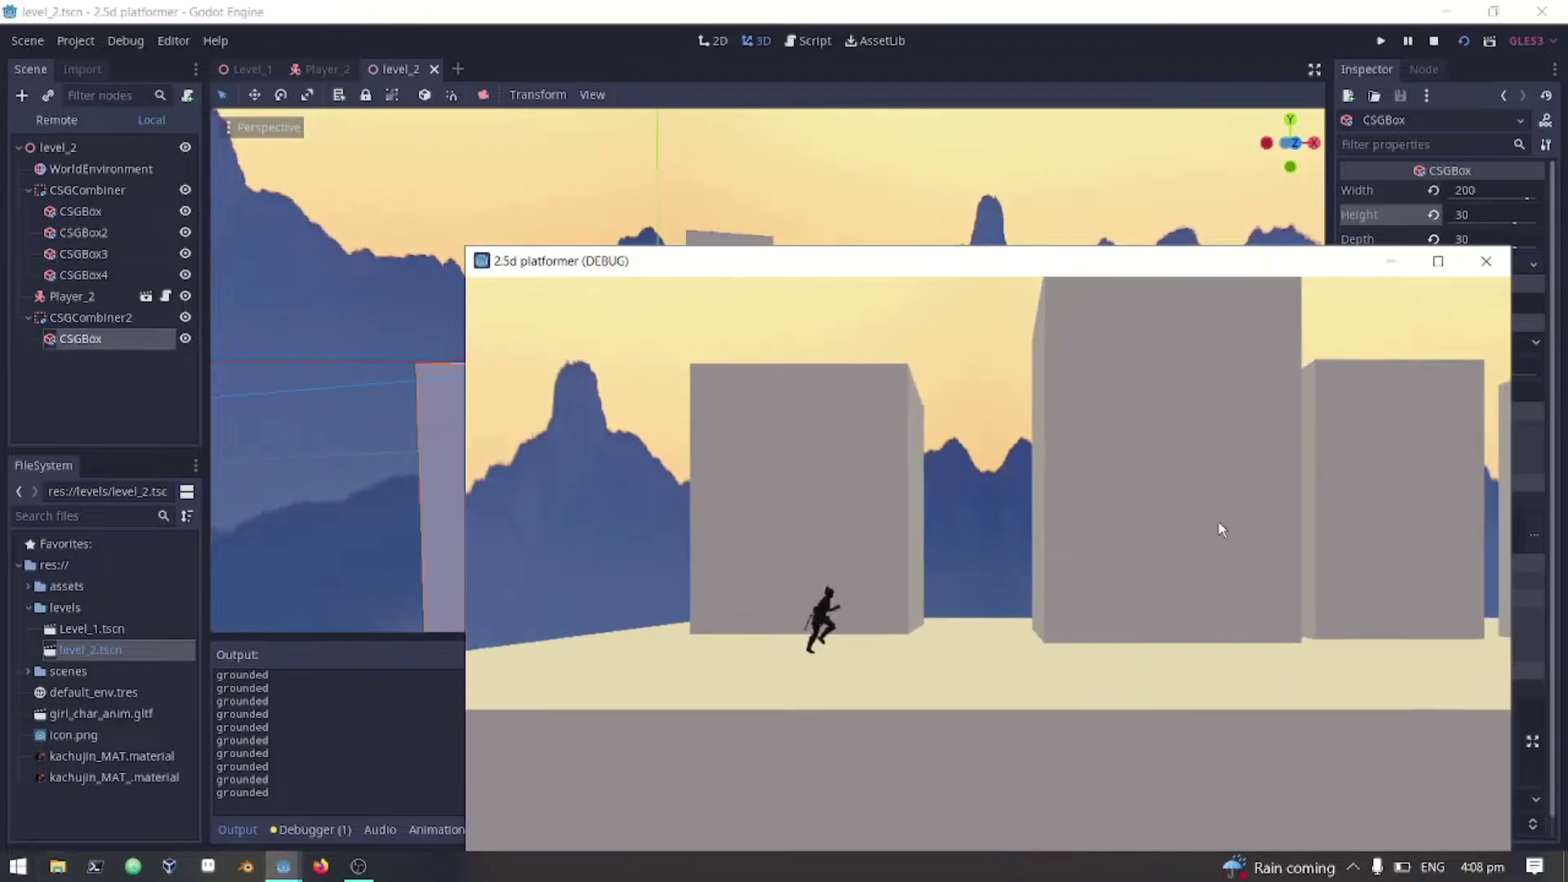
{"action": "key", "text": "space"}
{"action": "key", "text": "Right"}
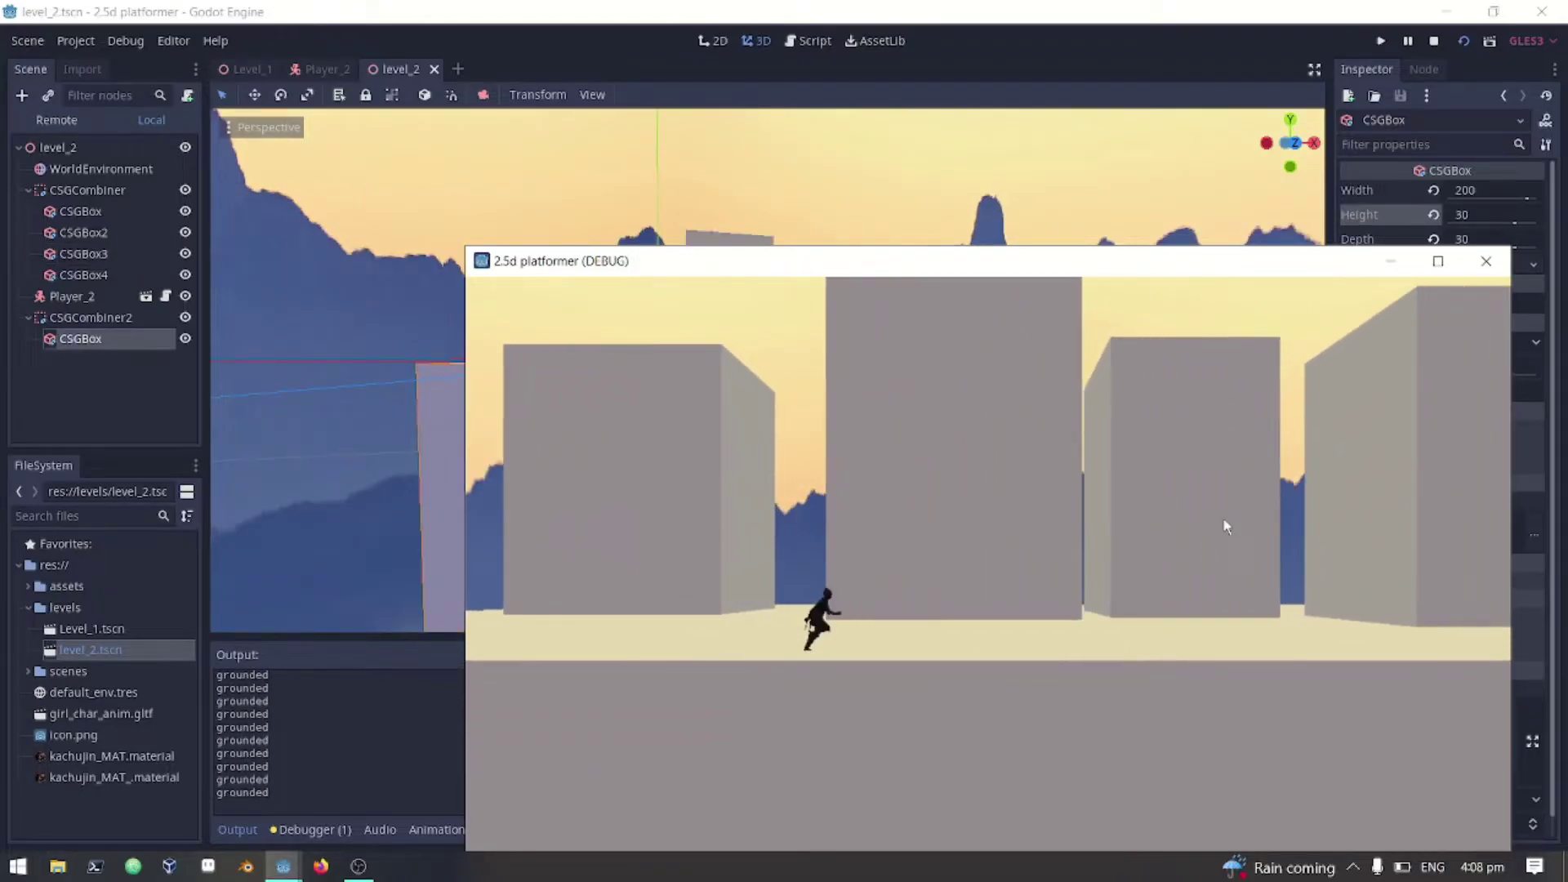
- Playtest the extended row of blocks by running and jumping the player beyond the last low block, and close the game
{"action": "key", "text": "Right"}
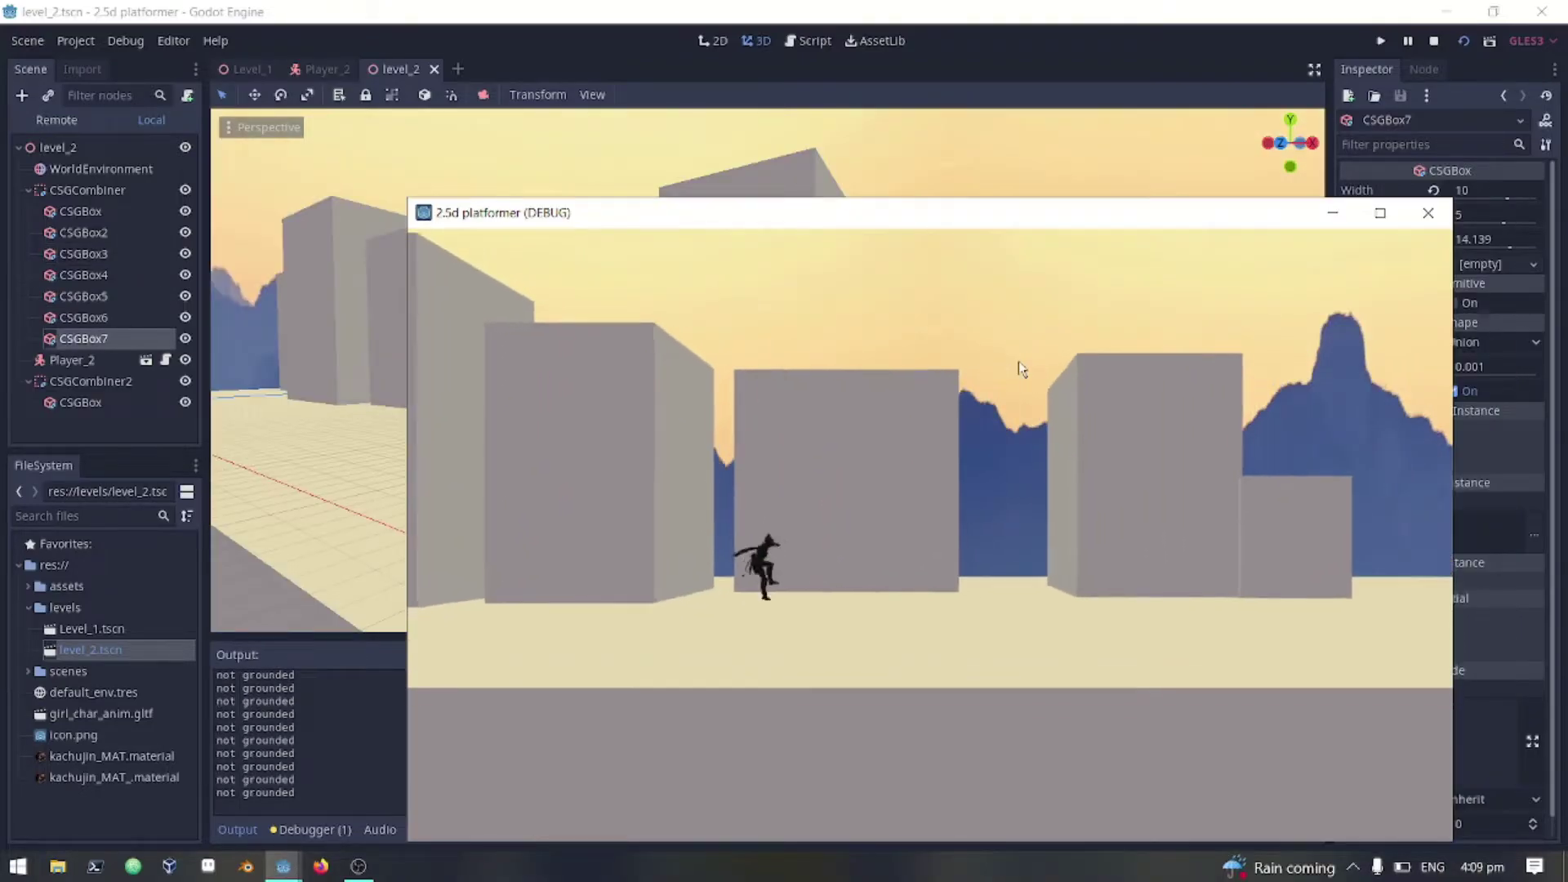
{"action": "key", "text": "Right"}
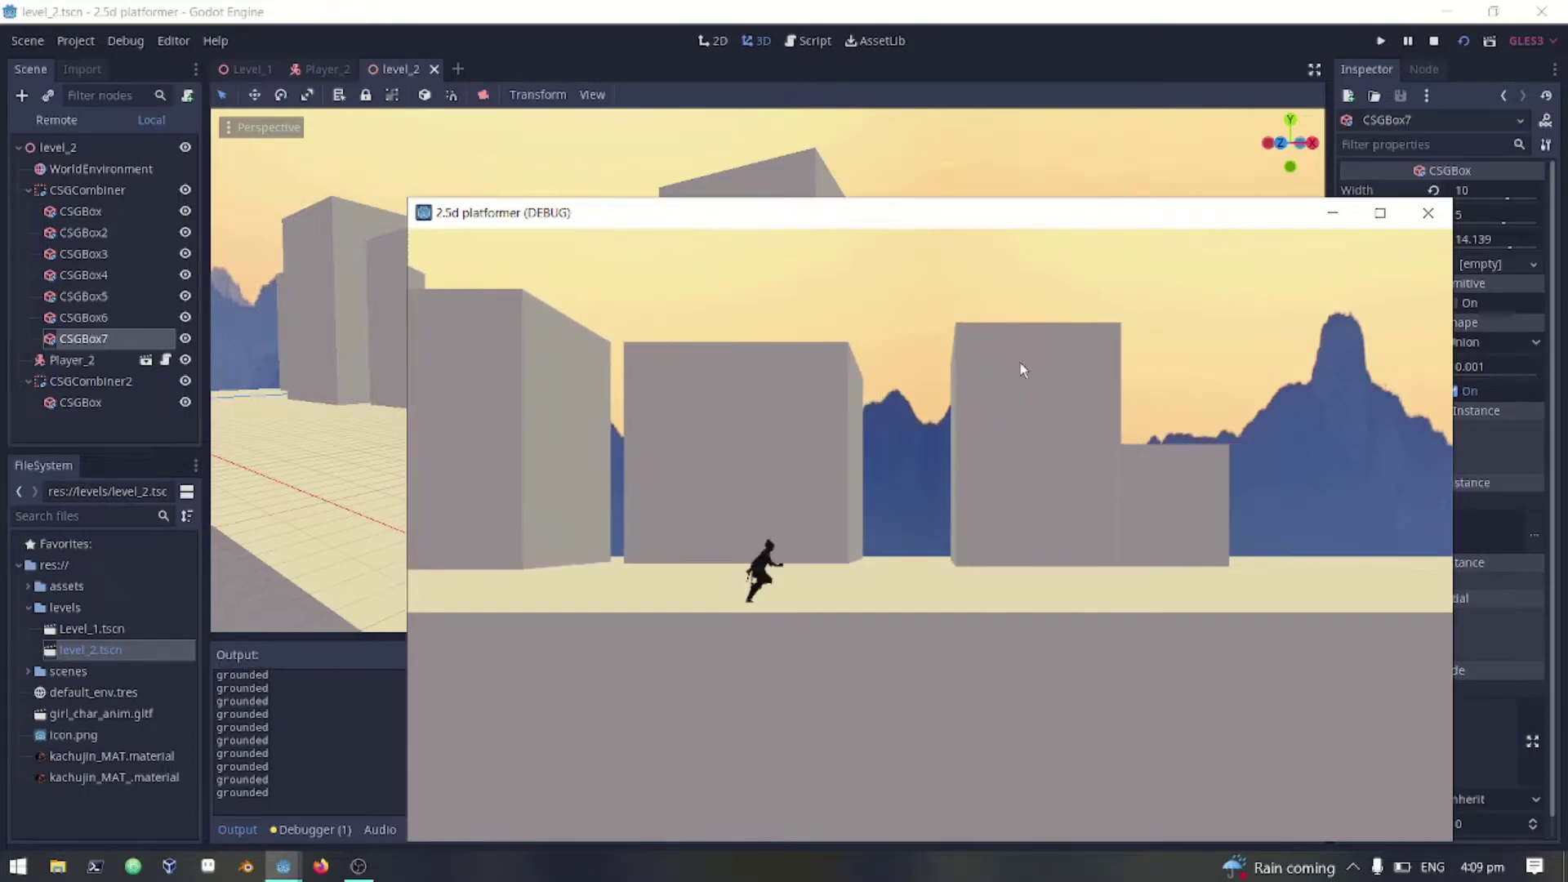
{"action": "key", "text": "Right"}
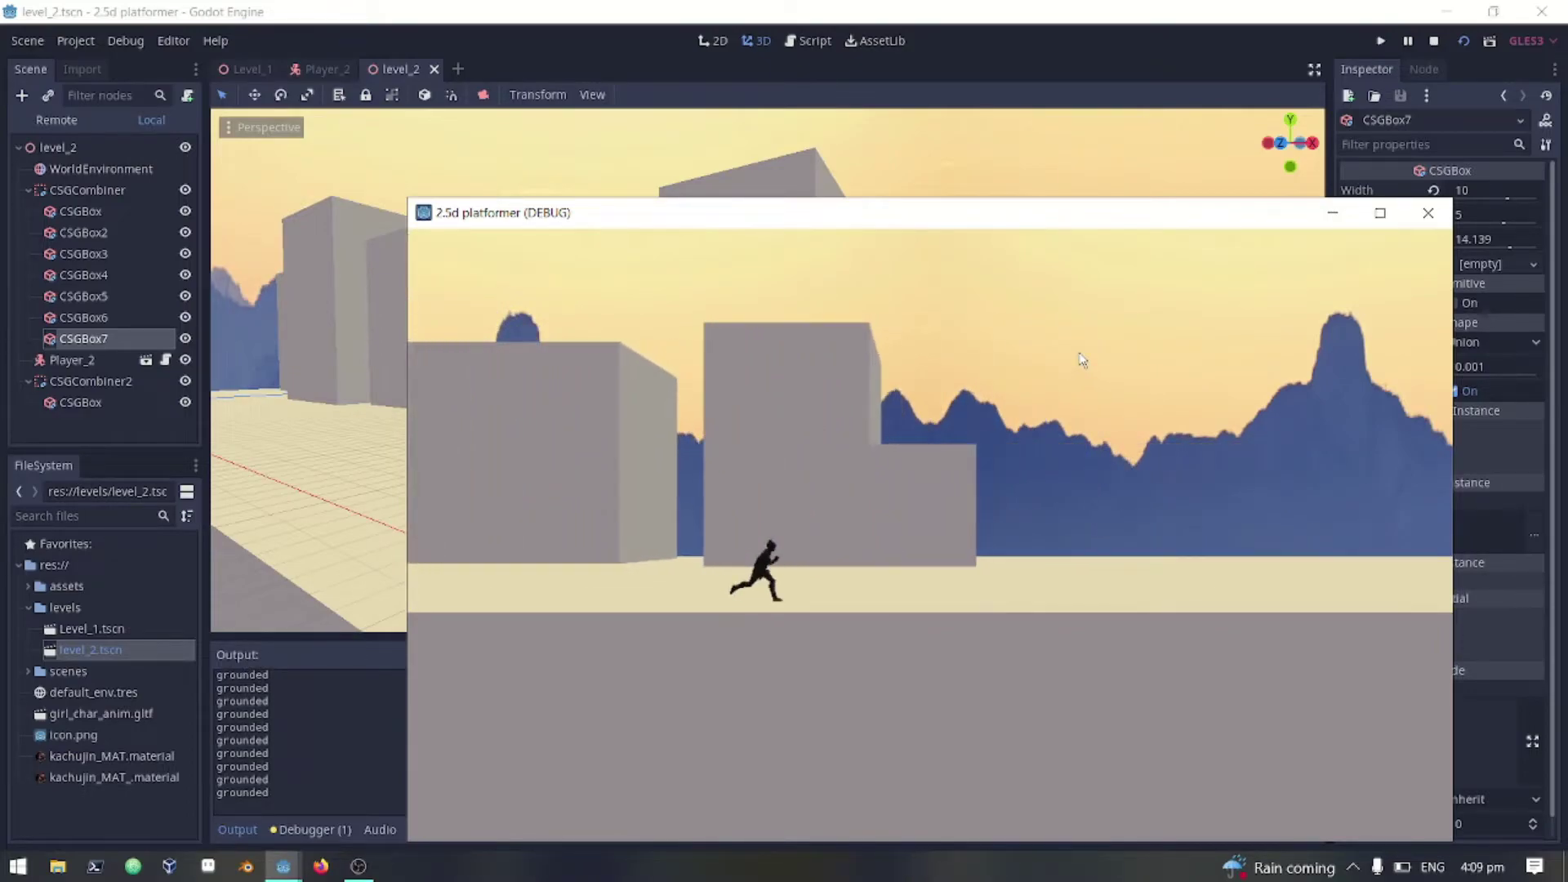
{"action": "key", "text": "Right"}
{"action": "key", "text": "space"}
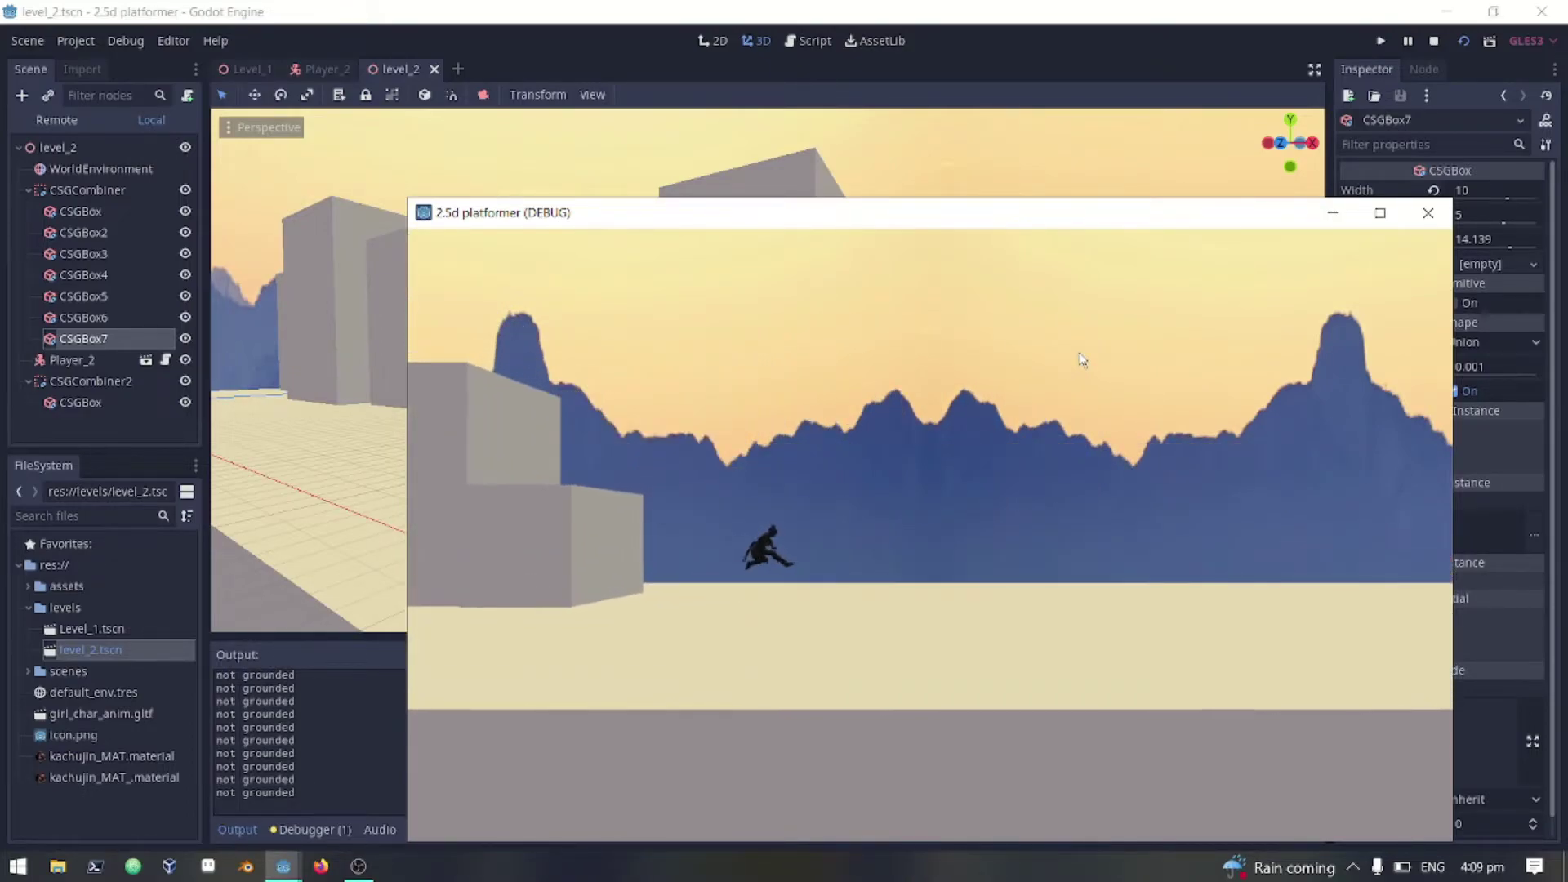
{"action": "left_click", "coordinate": [1428, 213]}
- Examine the whole row of background blocks and the thick floor from the front in the 3D view
{"action": "middle_click_drag", "start_coordinate": [1062, 351], "coordinate": [249, 415]}
{"action": "key", "text": "w"}
{"action": "right_click_drag", "start_coordinate": [768, 370], "coordinate": [621, 392]}
{"action": "key", "text": "s"}
{"action": "right_click_drag", "start_coordinate": [947, 395], "coordinate": [1029, 395]}
{"action": "key", "text": "a"}
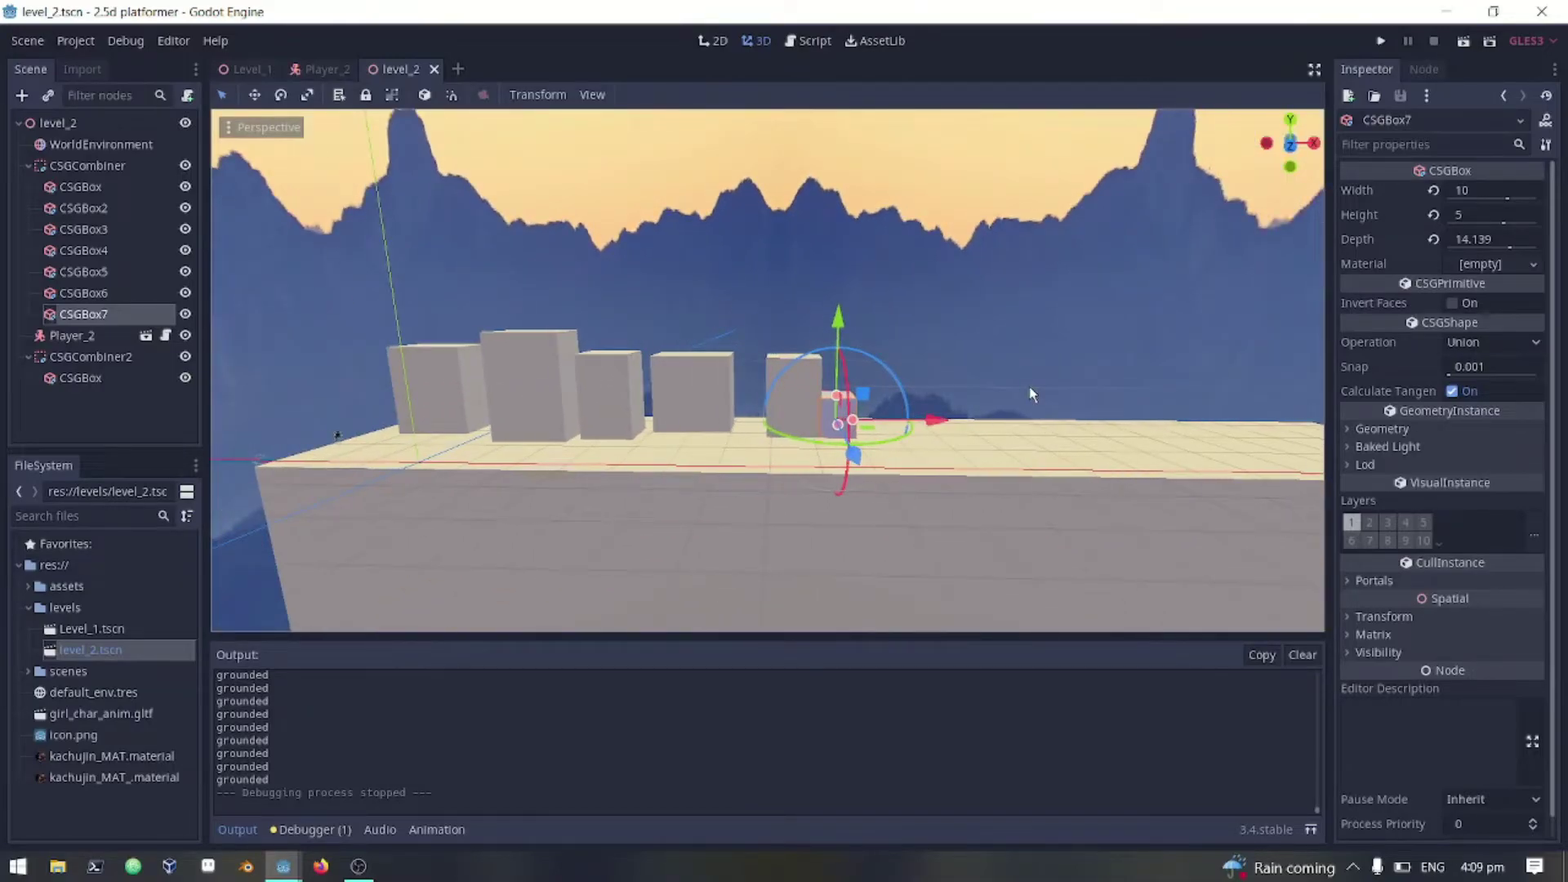
{"action": "middle_click_drag", "start_coordinate": [1005, 460], "coordinate": [1062, 464]}
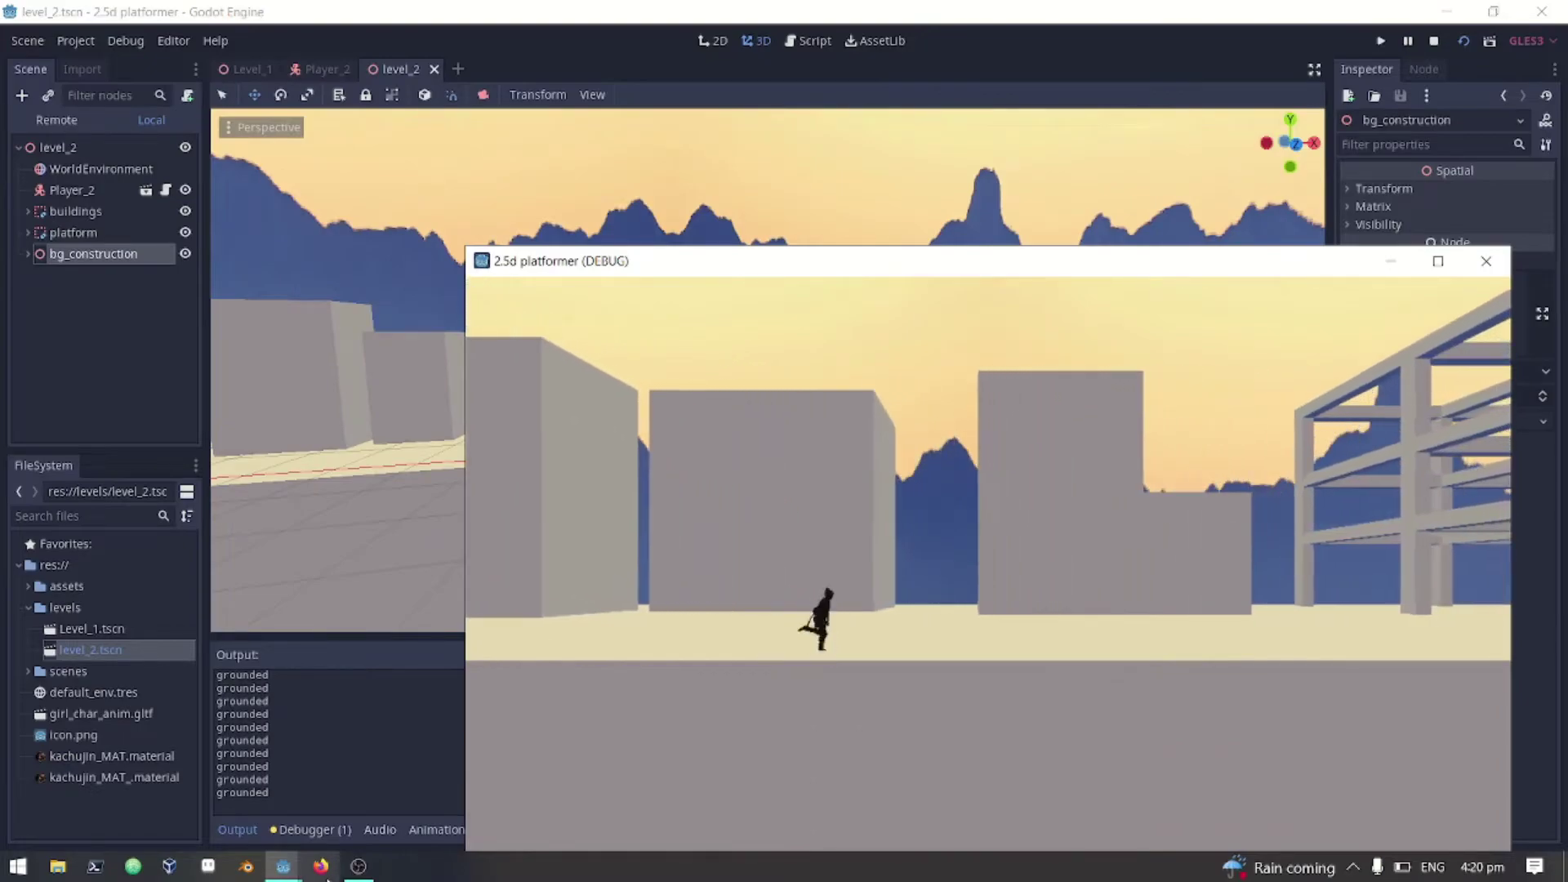
- Playtest level_2 by running and jumping the player past the buildings and along the background construction frames
{"action": "key", "text": "Right"}
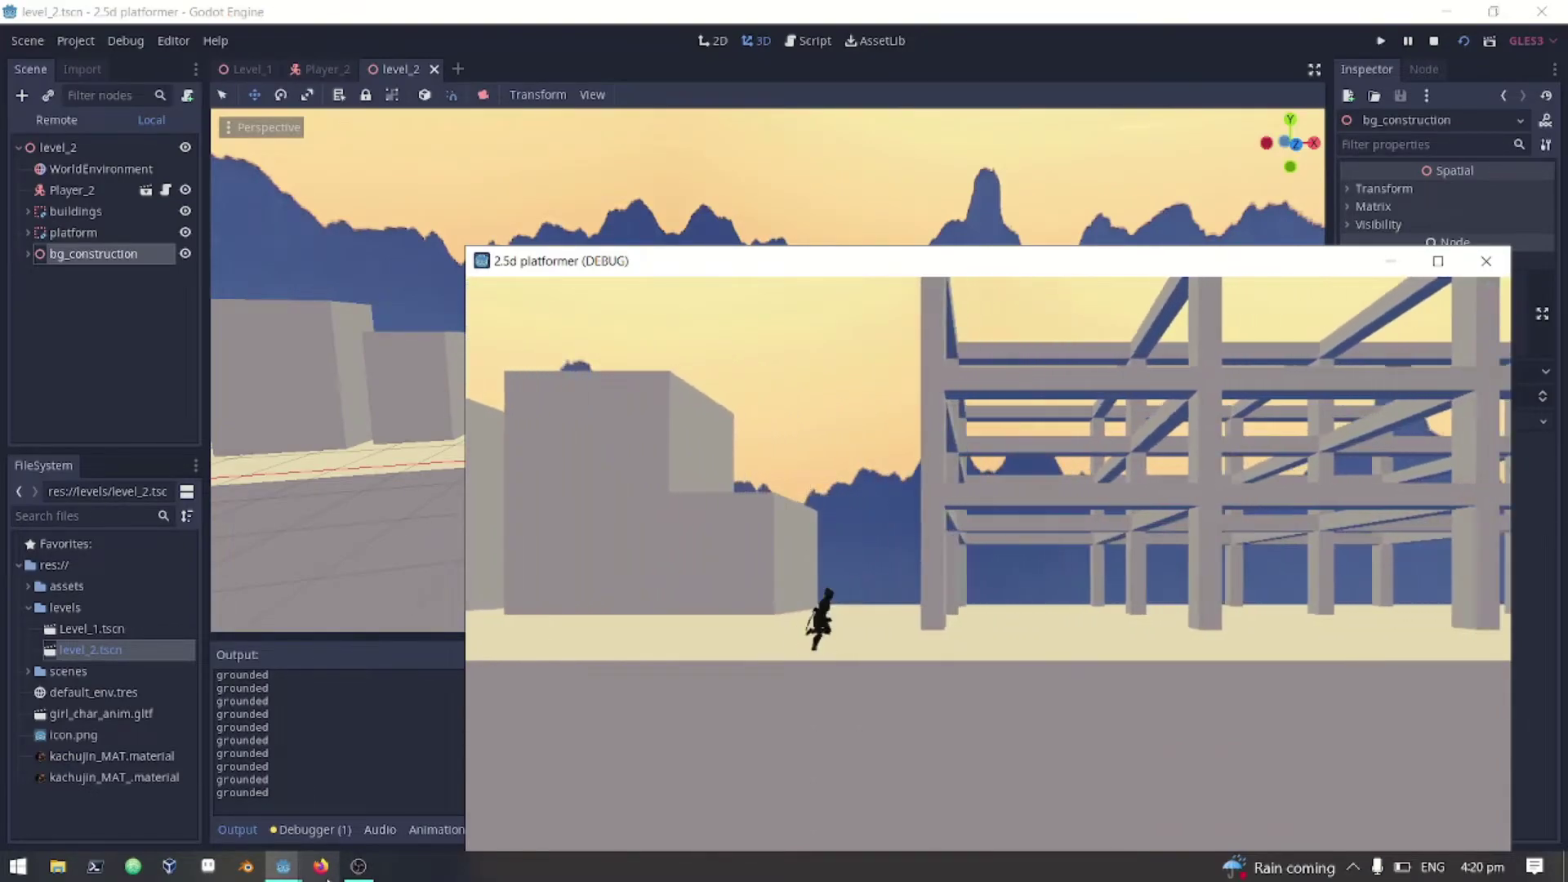
{"action": "key", "text": "space"}
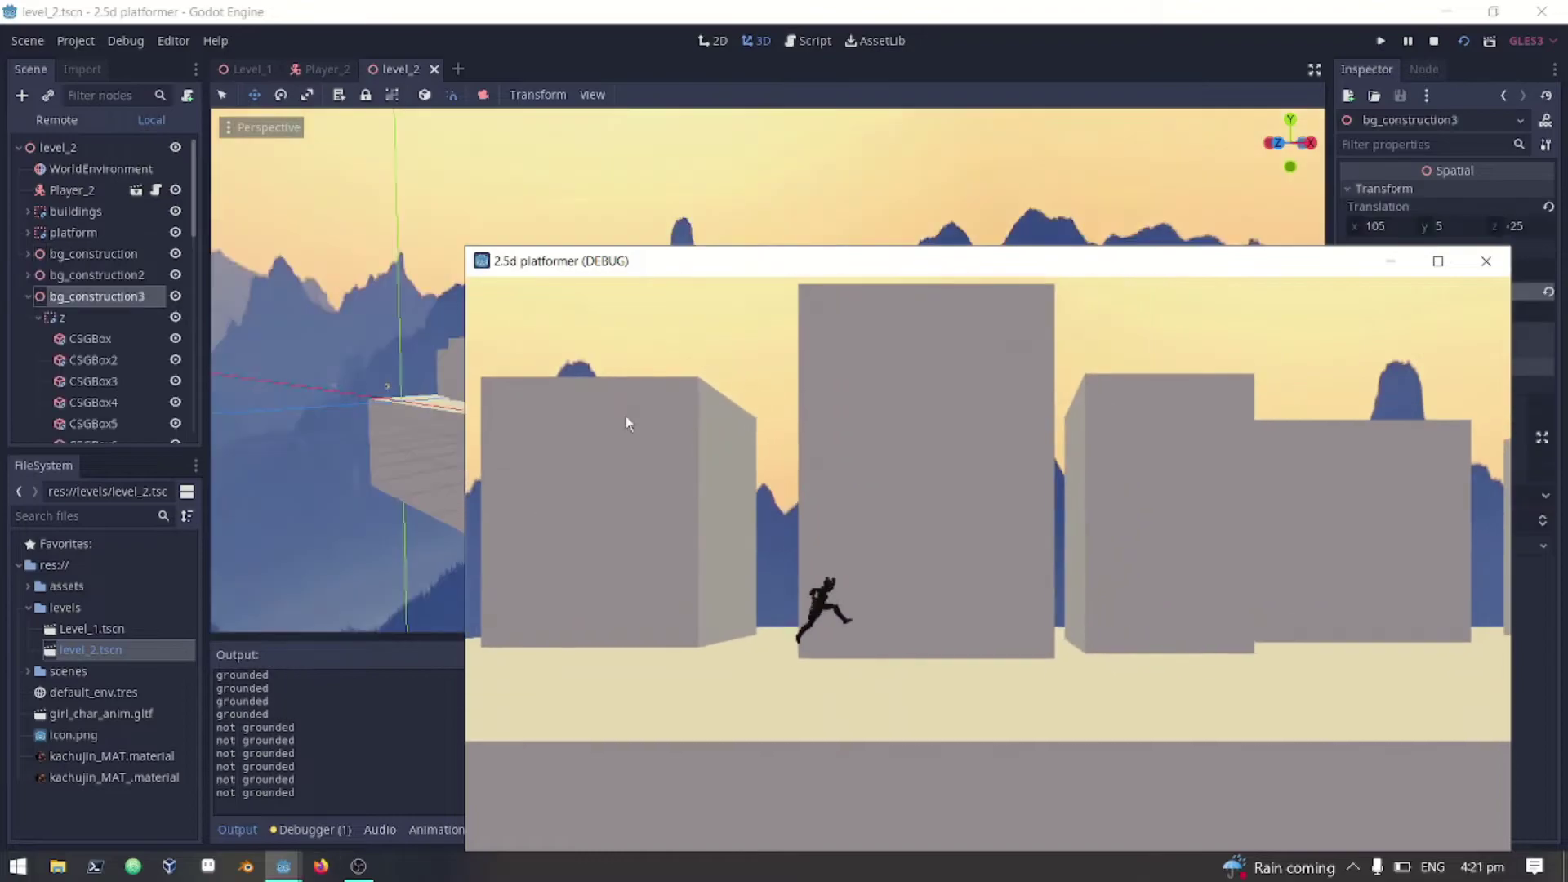
{"action": "key", "text": "Right"}
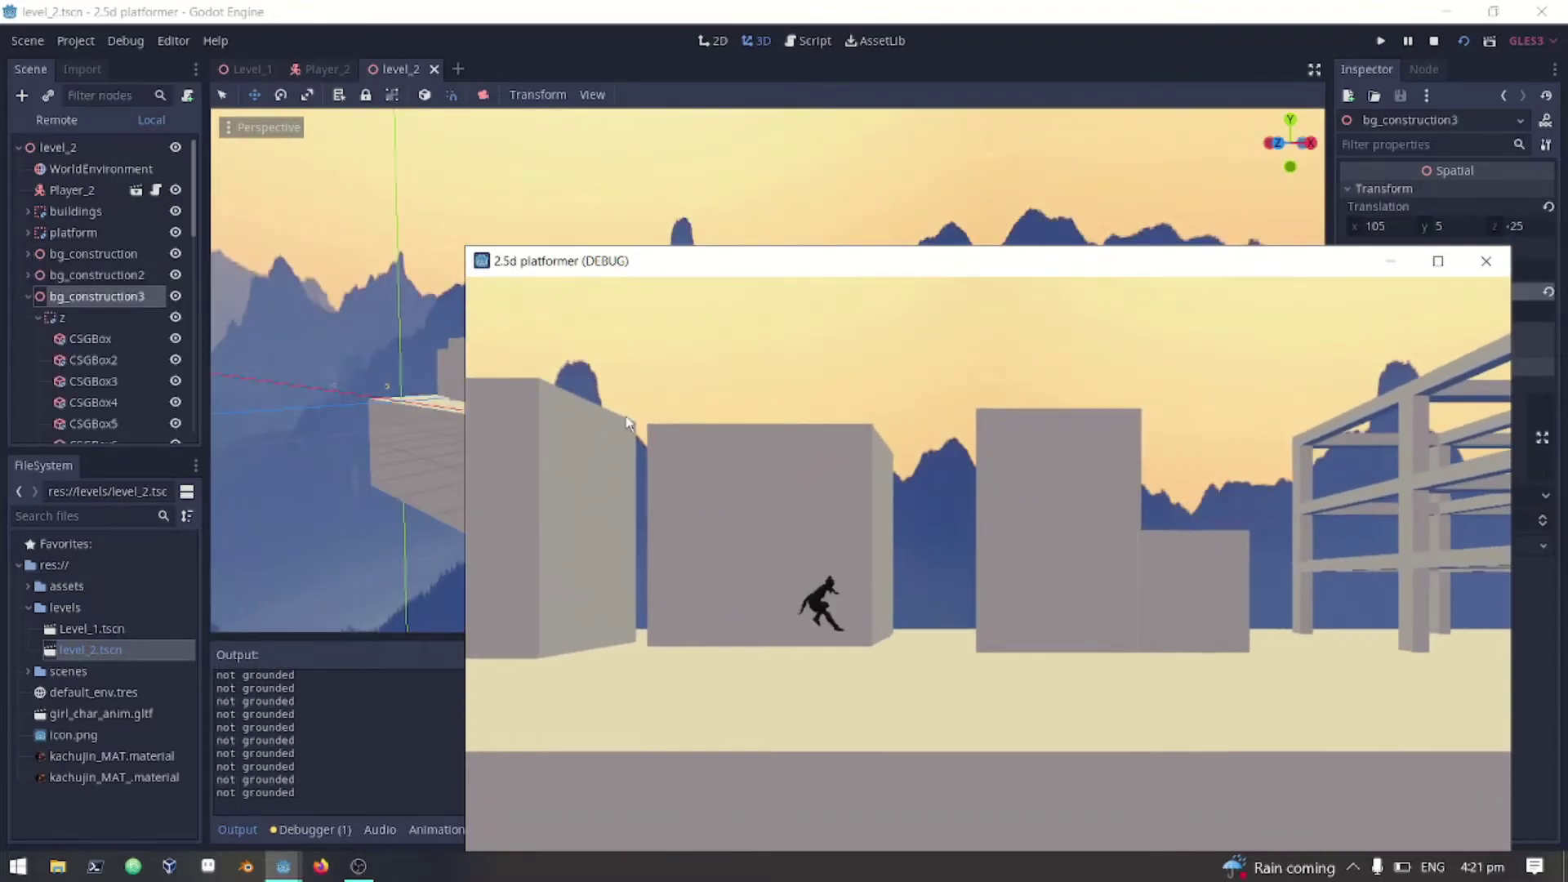
{"action": "key", "text": "space"}
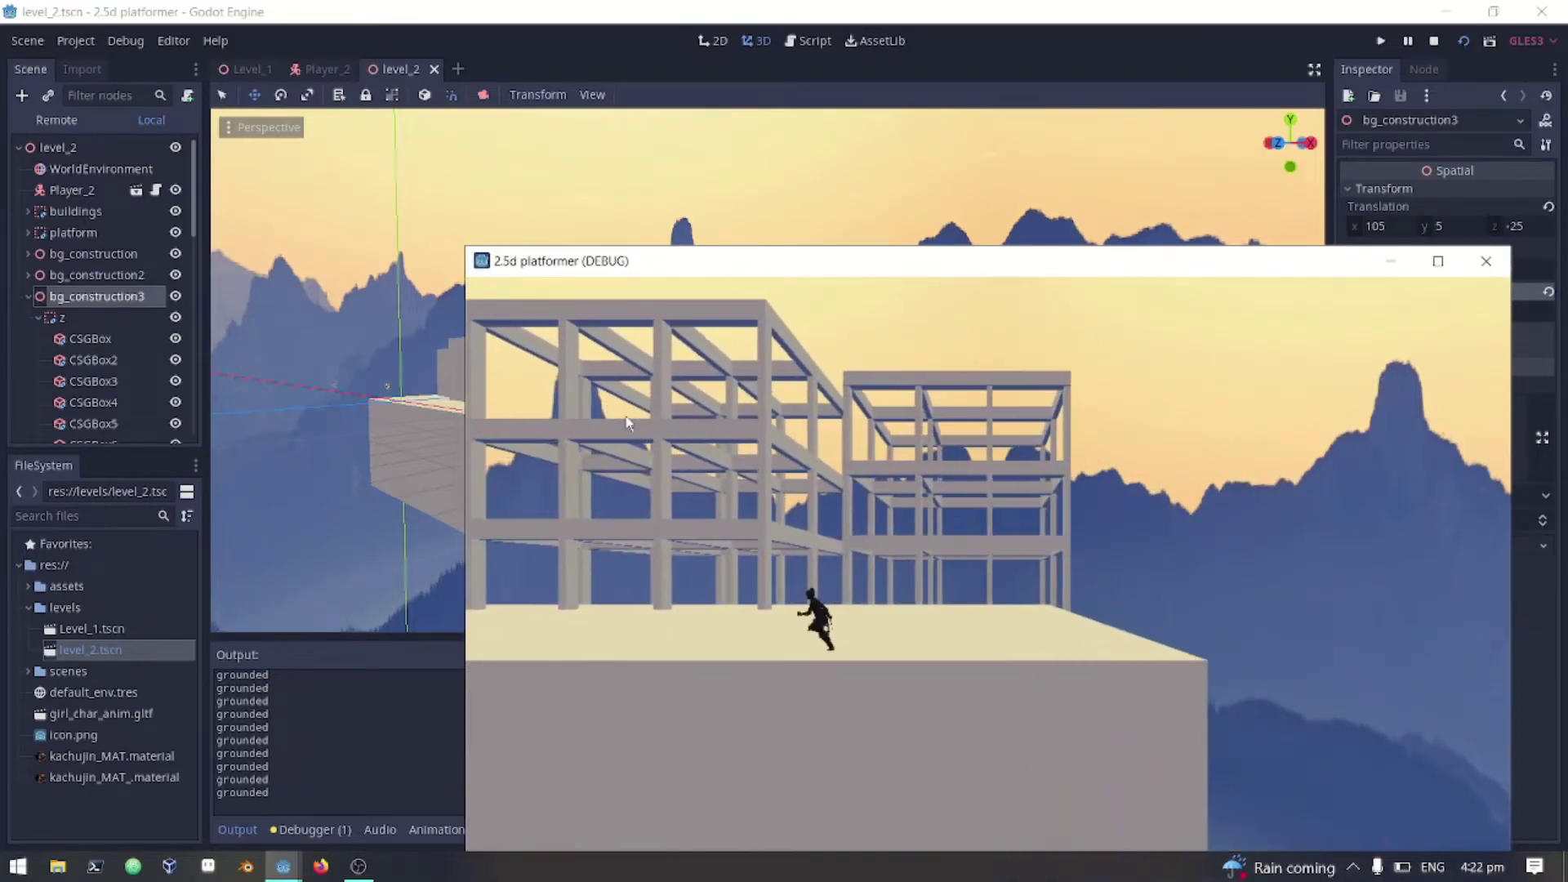
{"action": "key", "text": "Right"}
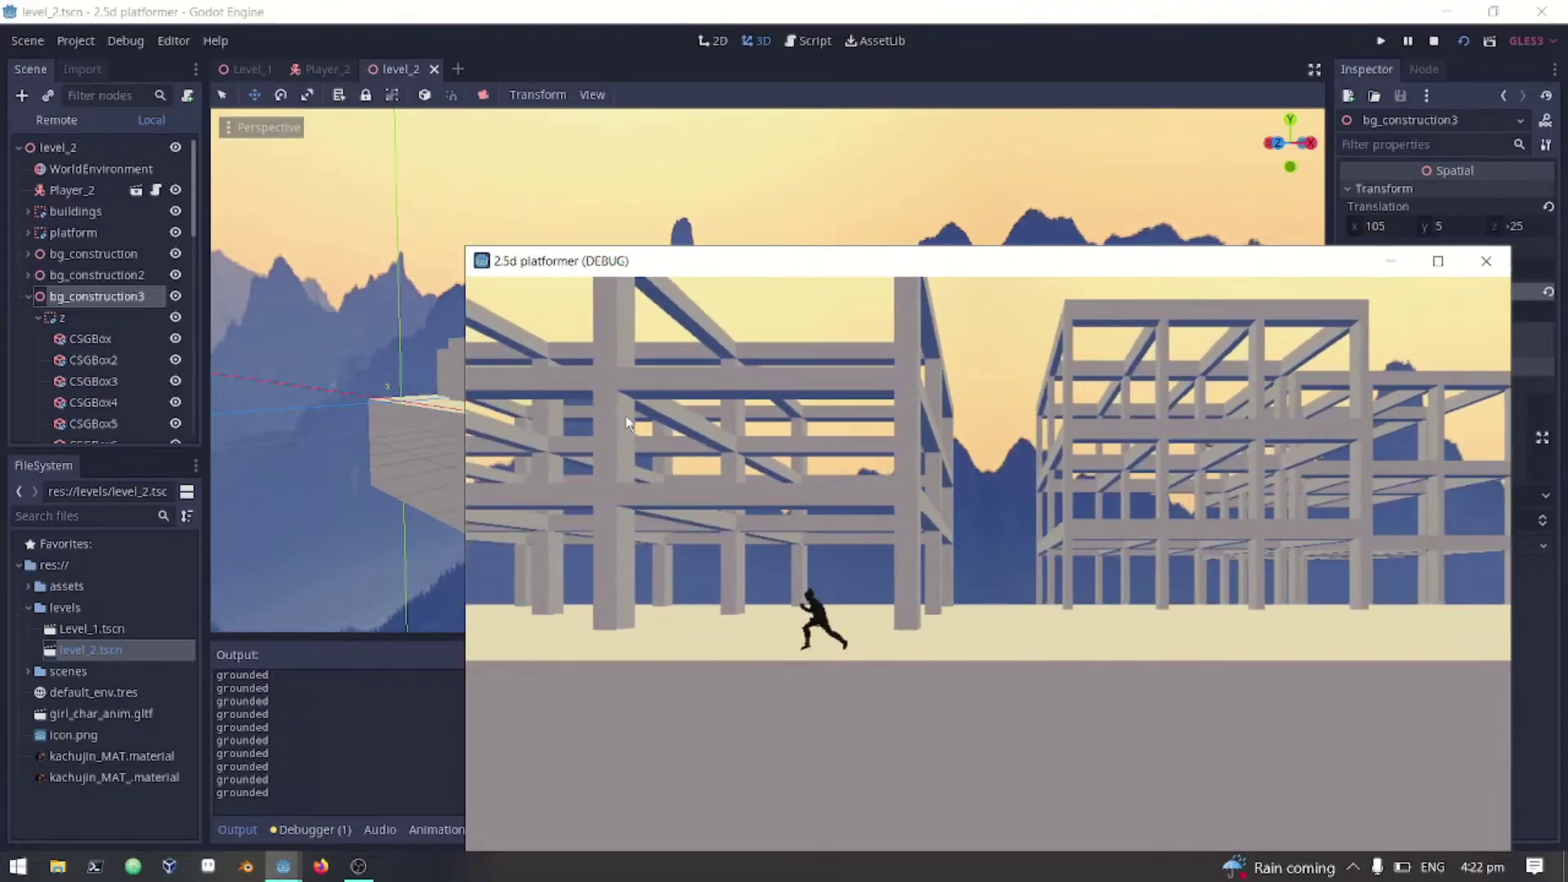
{"action": "key", "text": "Right"}
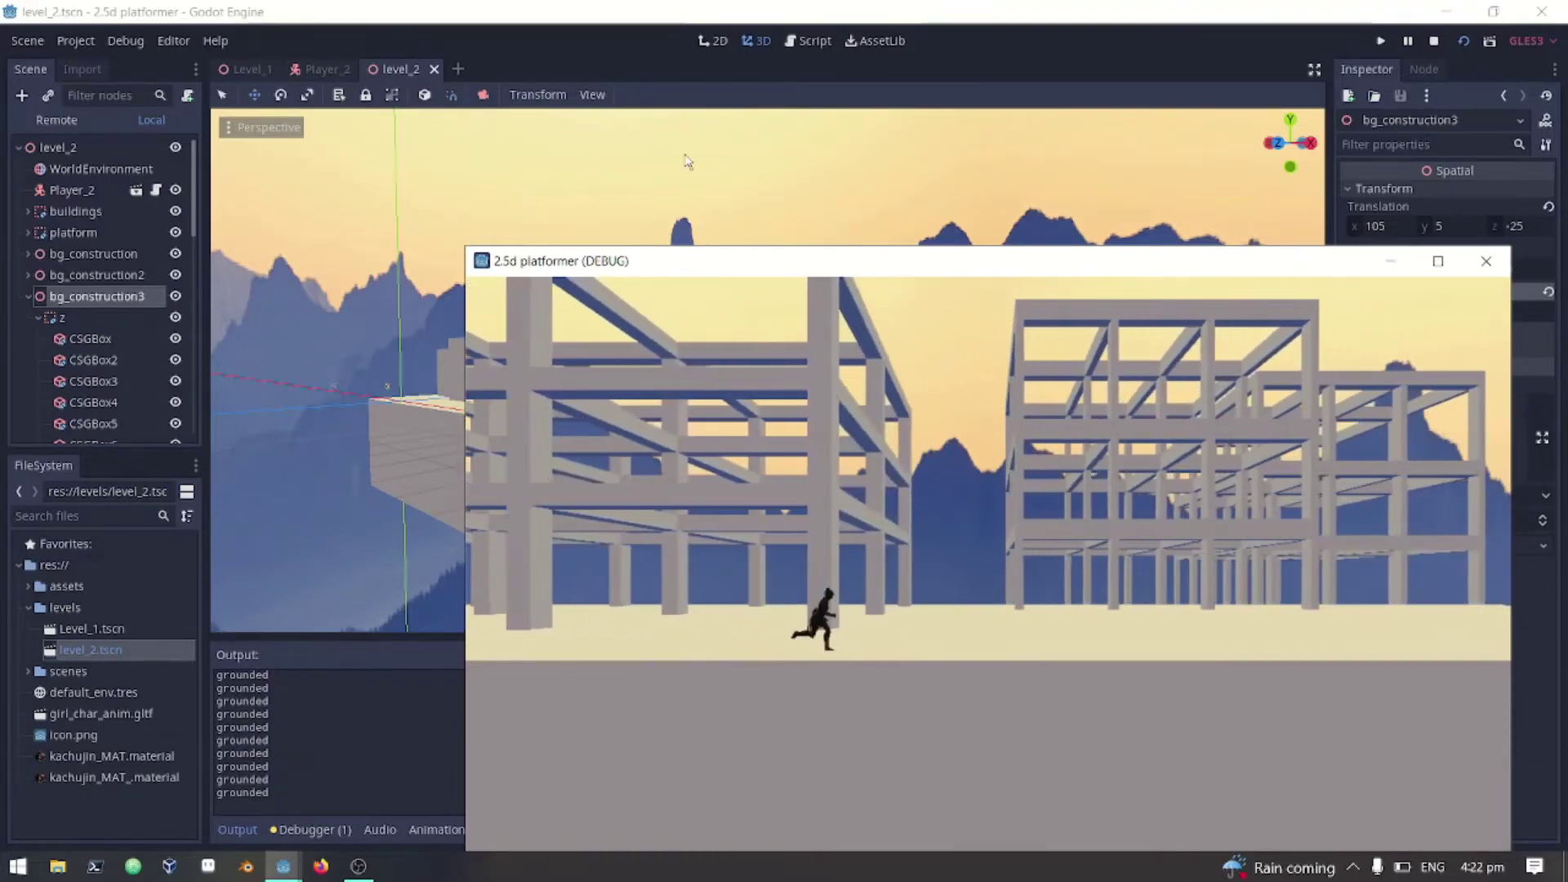
{"action": "left_click_drag", "start_coordinate": [774, 272], "coordinate": [662, 220]}
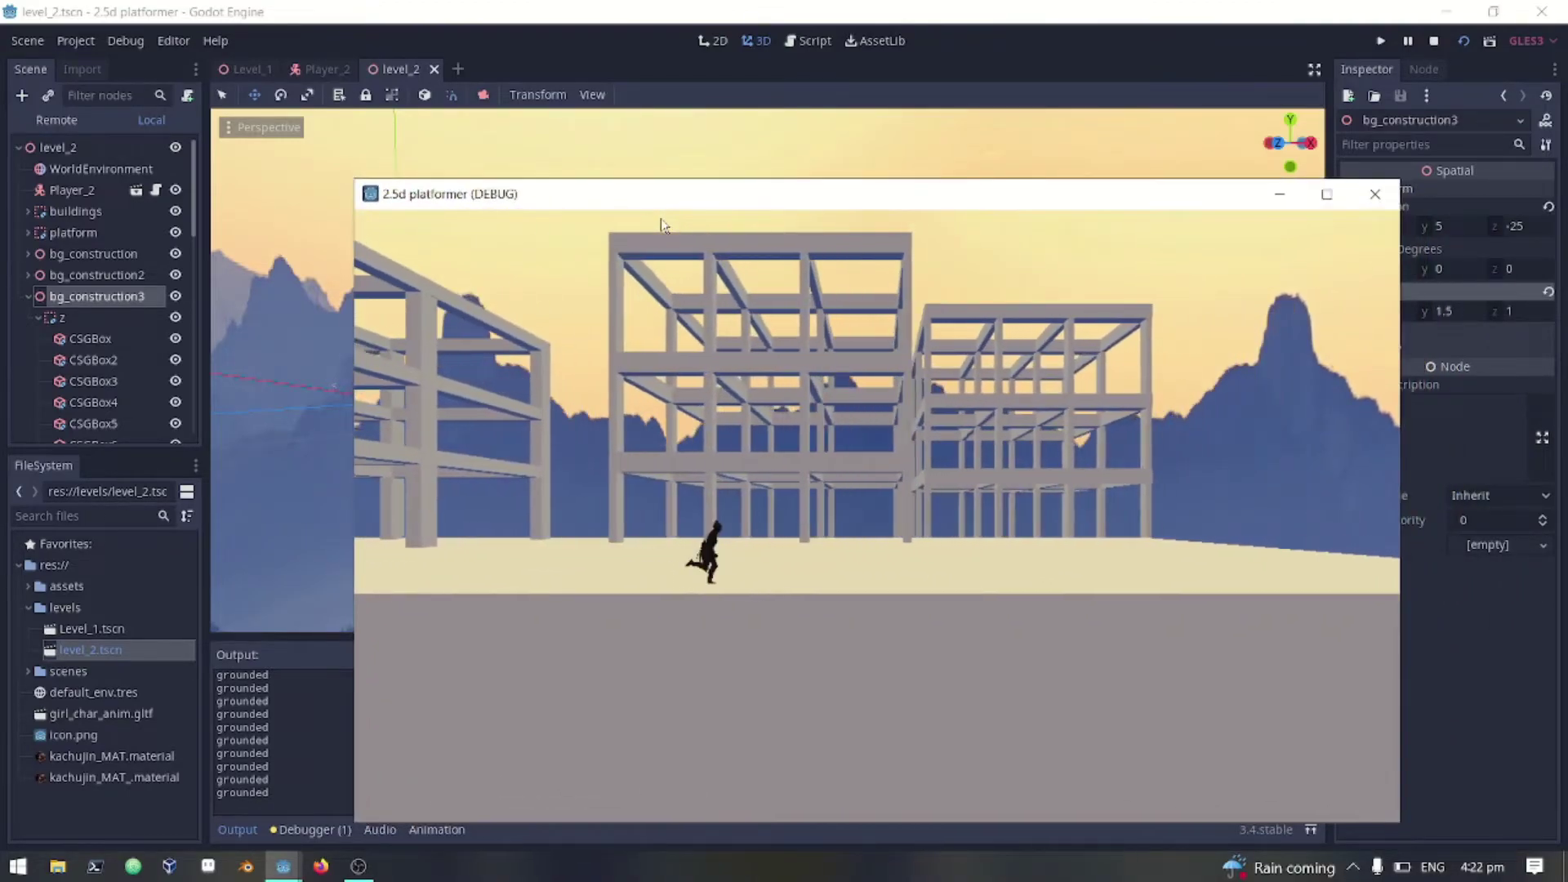